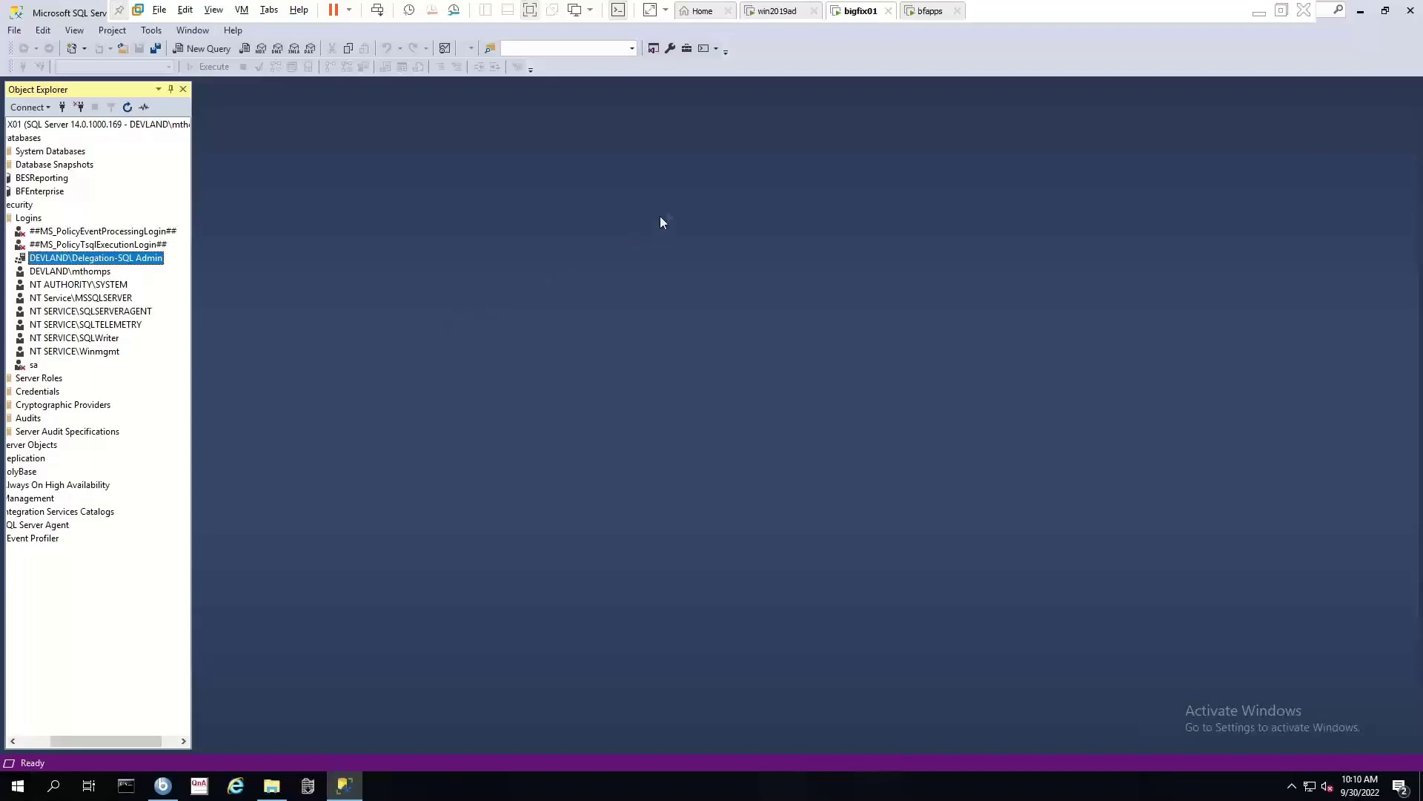
Step: On win2019ad, show svc_inventory_admin's Member Of groups: Delegation-SQL Admin and Domain Users
left_click(775, 16)
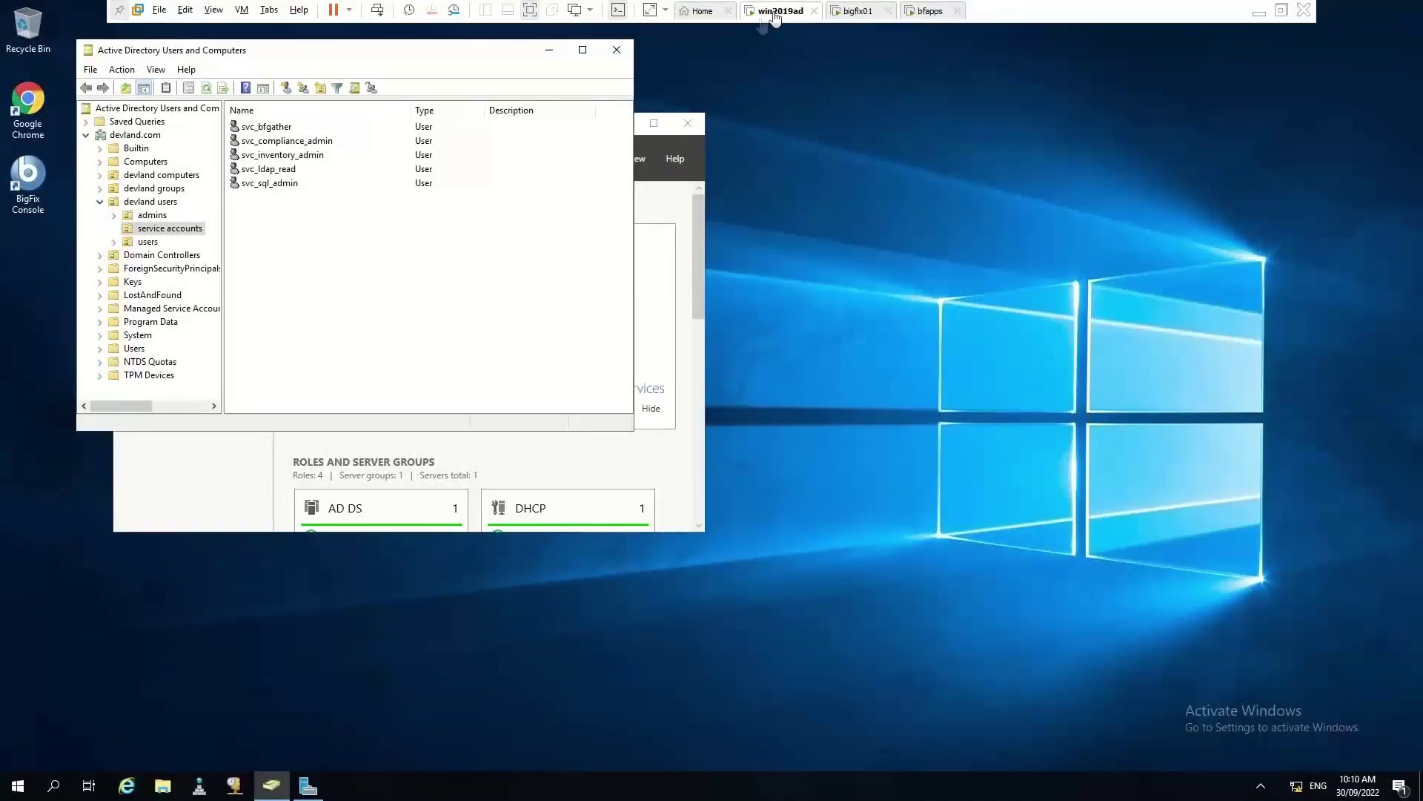
left_click(288, 158)
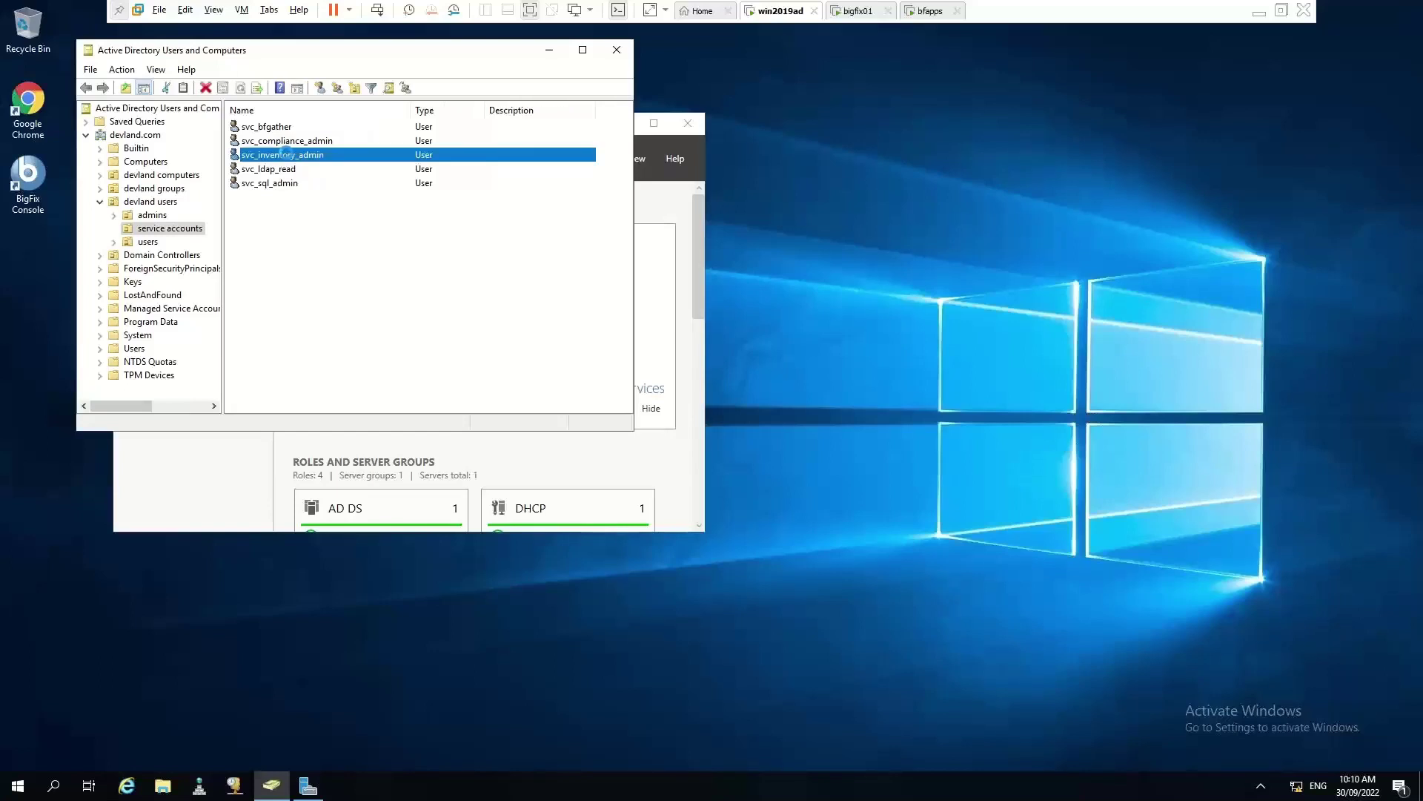
right_click(287, 156)
left_click(334, 374)
left_click(321, 66)
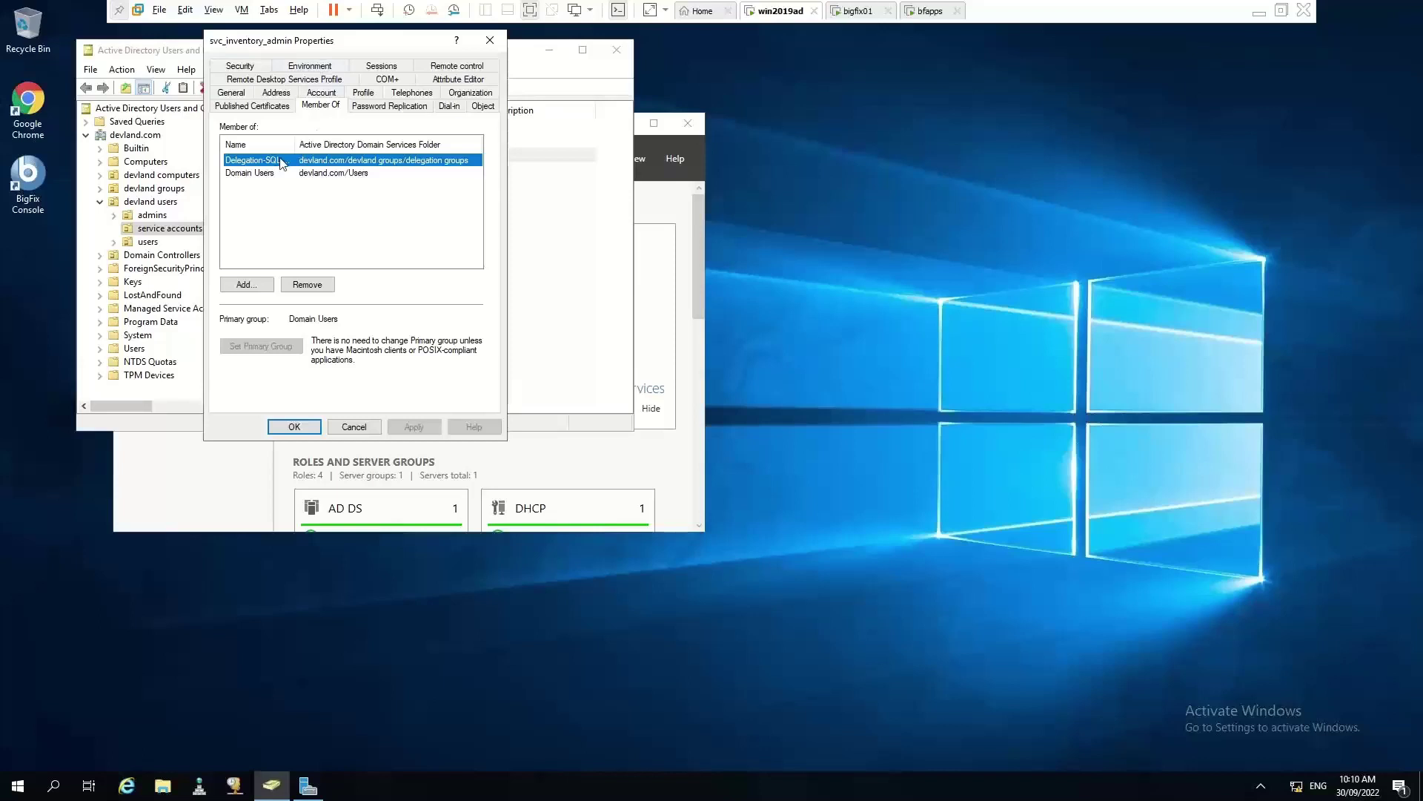
left_click_drag(322, 140, 343, 141)
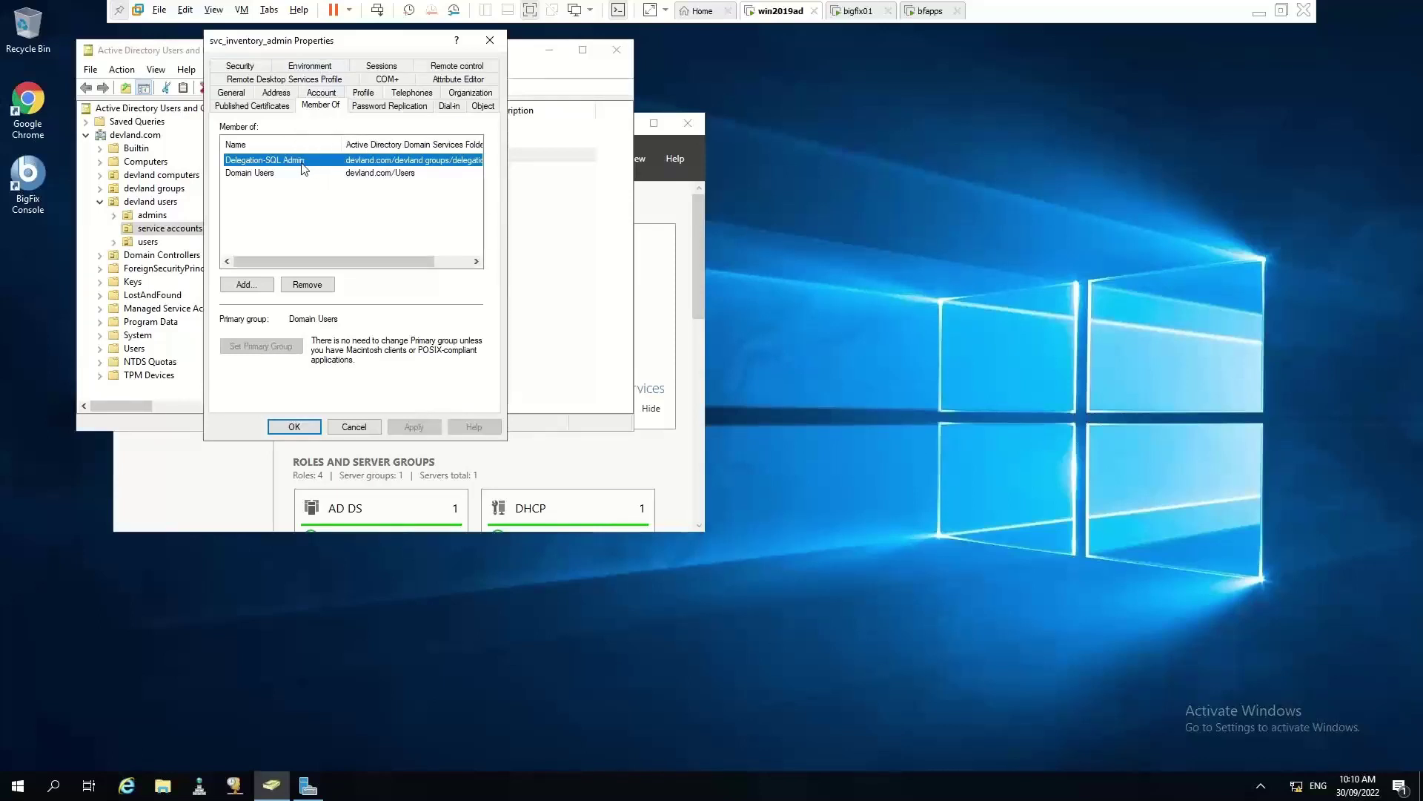
Step: On bigfix01, verify the DEVLAND\Delegation-SQL Admin login has the sysadmin server role, then close its properties
left_click(857, 12)
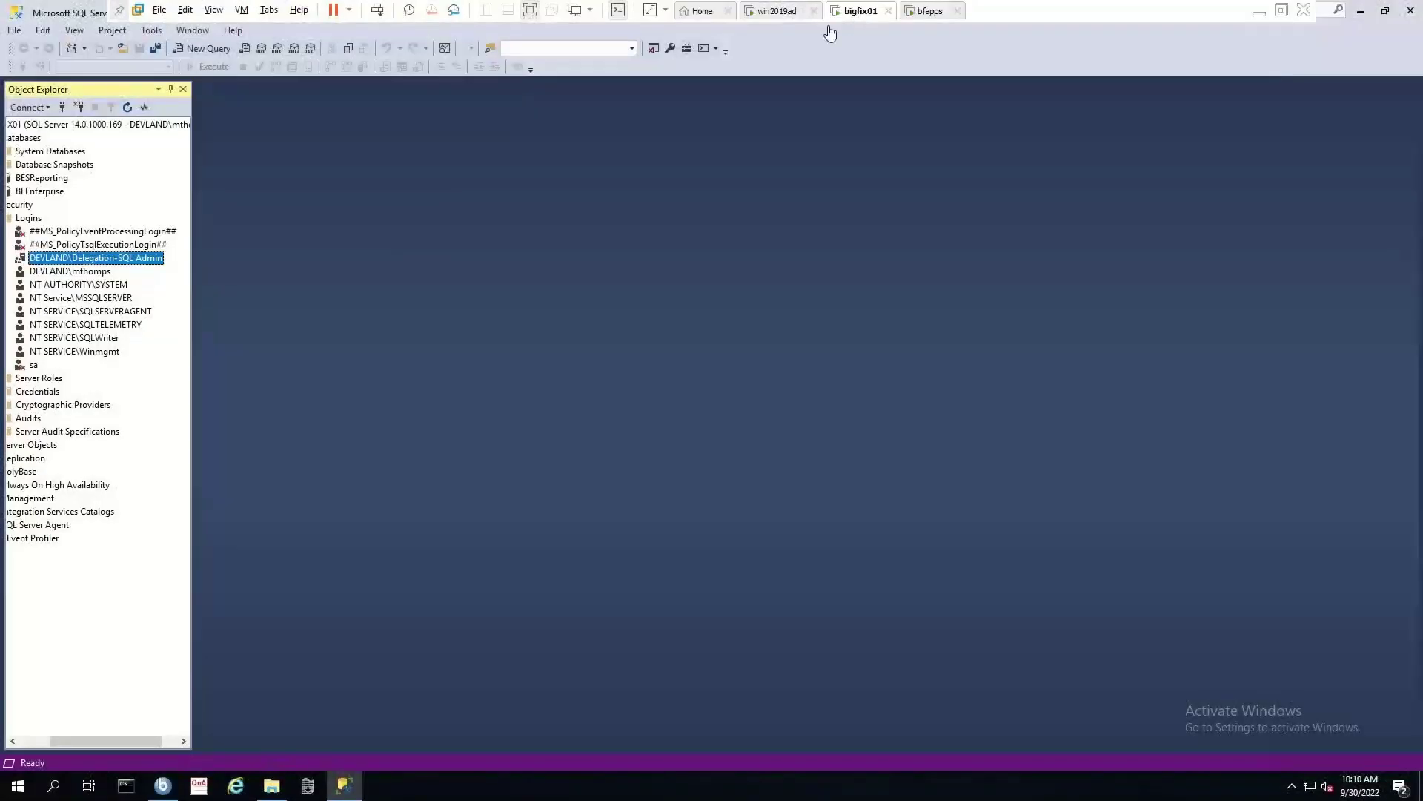
left_click(115, 260)
left_click(130, 297)
left_click(115, 260)
right_click(114, 259)
left_click(167, 436)
left_click(503, 195)
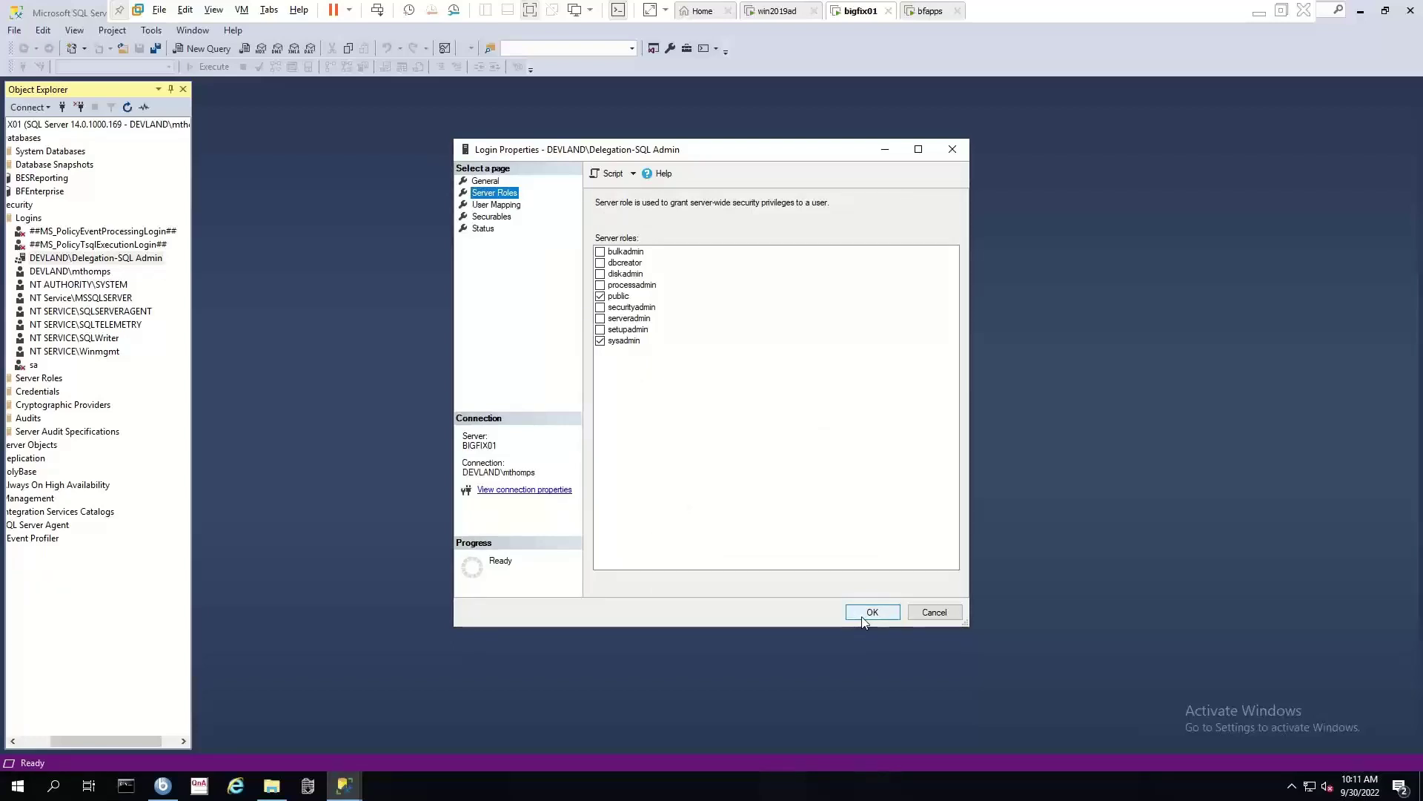
left_click(872, 612)
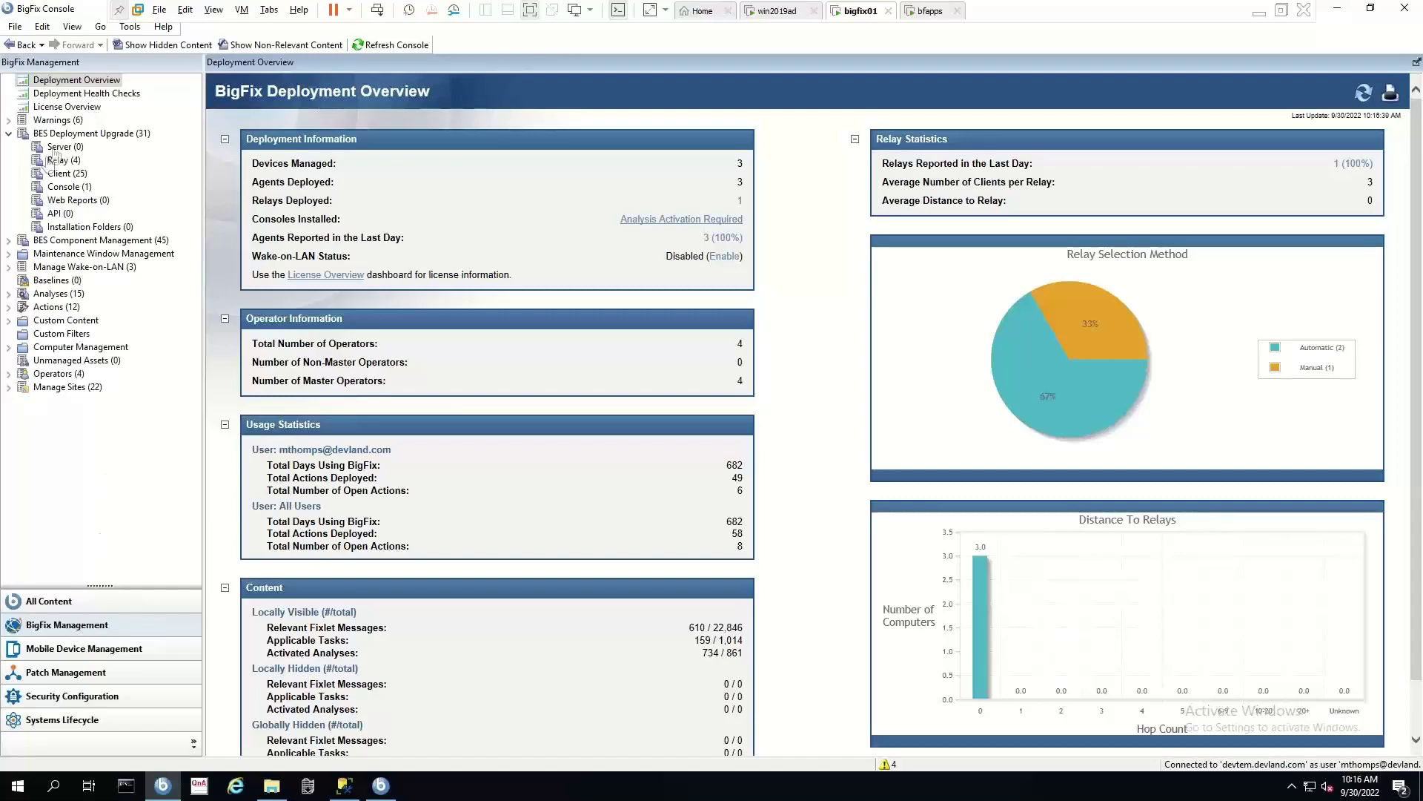
Step: In License Overview, scroll through the Inventory EULA and accept it
left_click(74, 108)
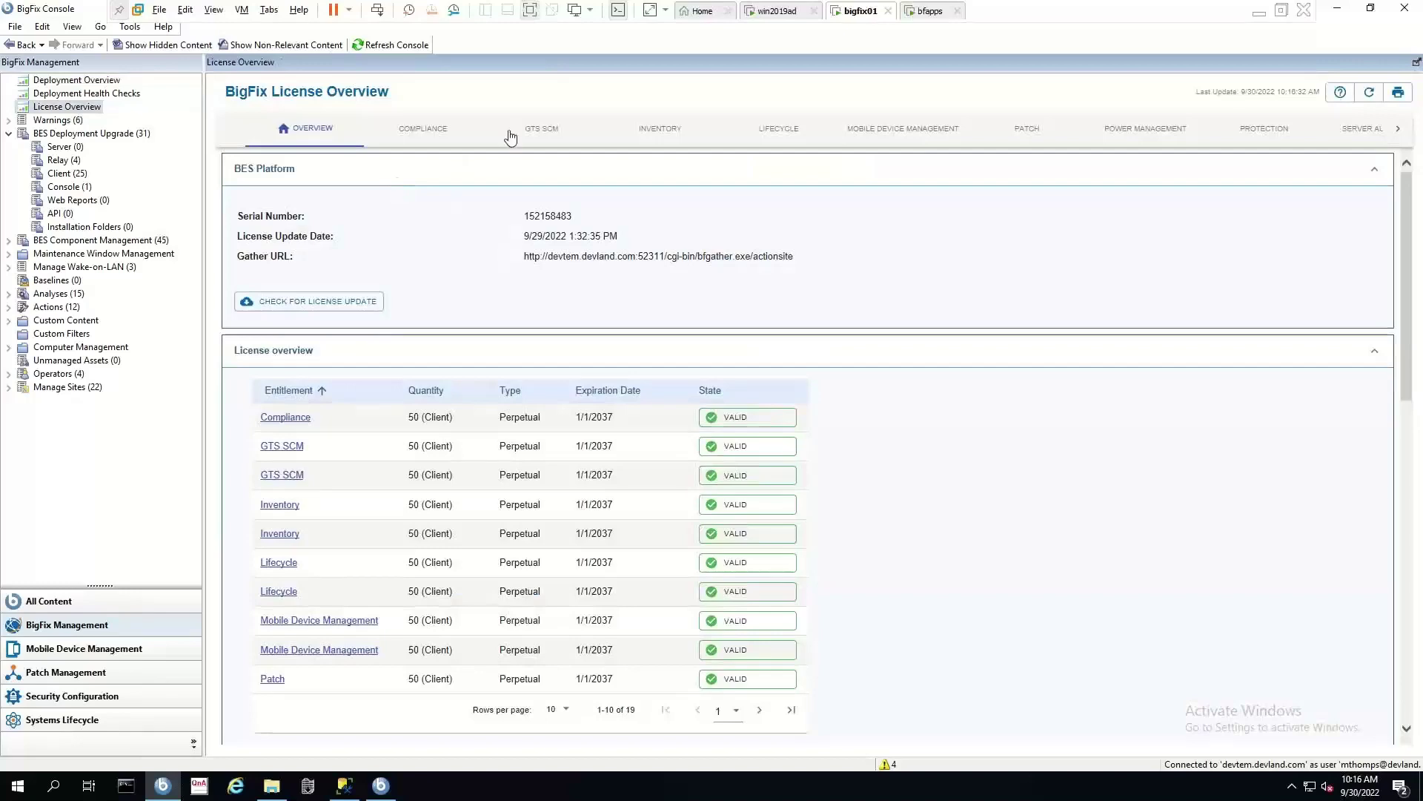
left_click(663, 142)
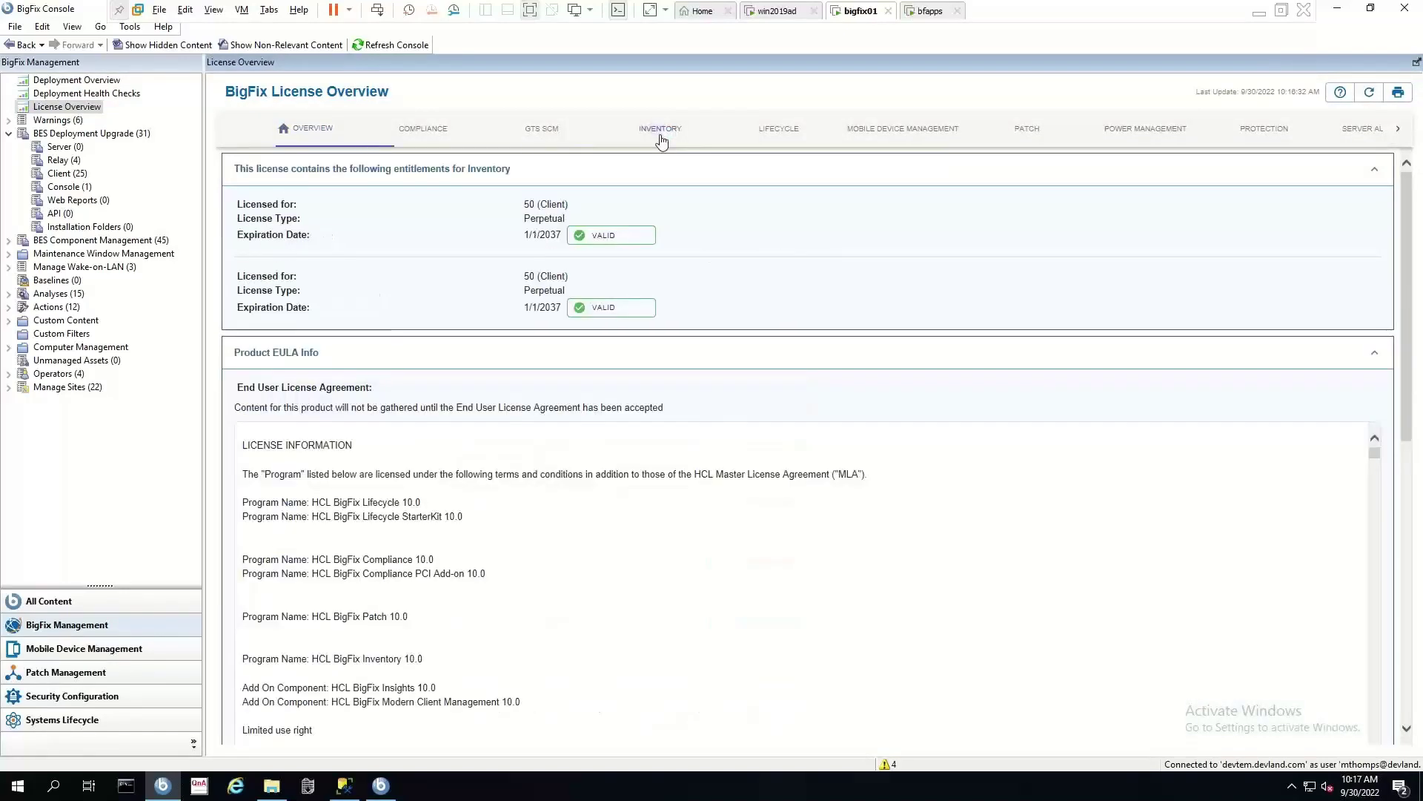
scroll(614, 311, "down", 3)
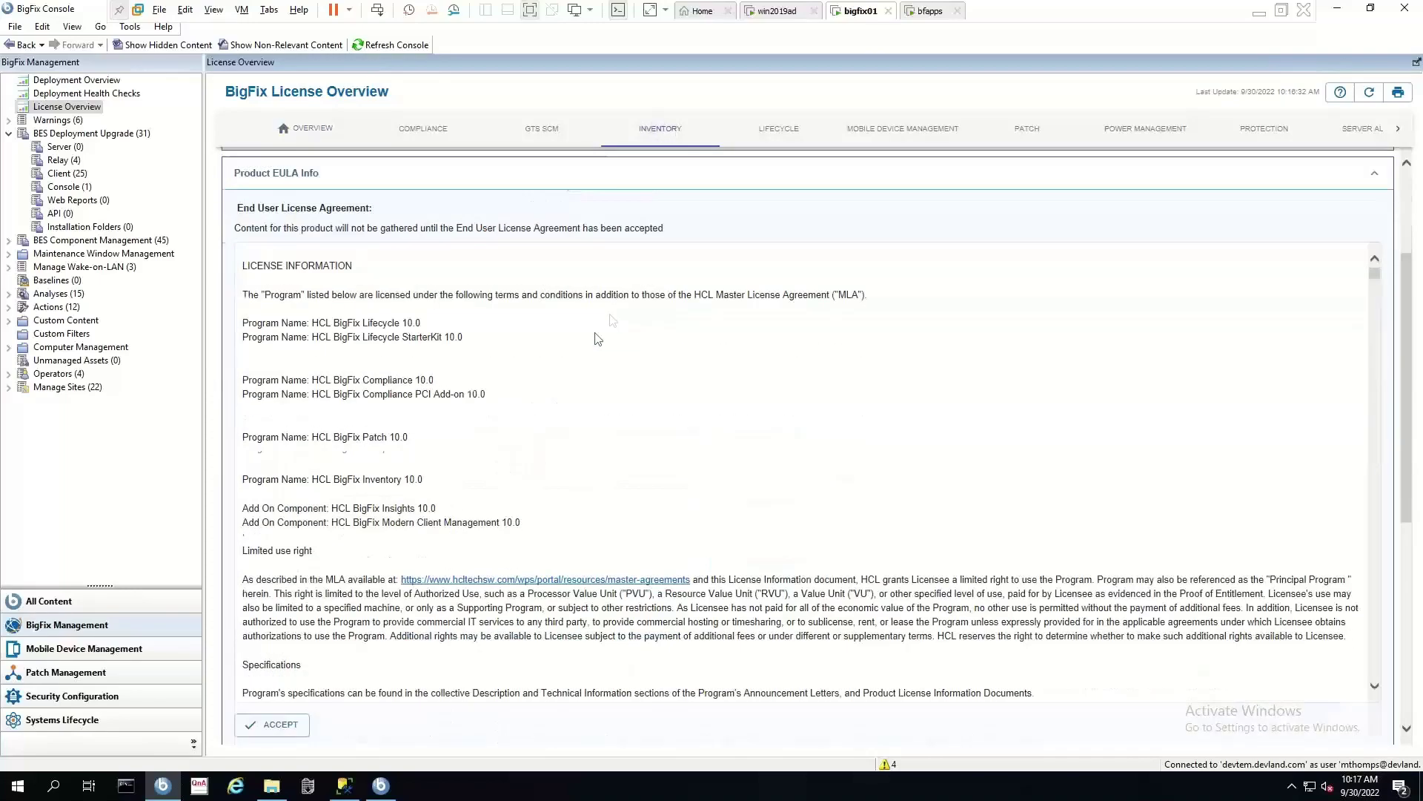
scroll(559, 394, "down", 3)
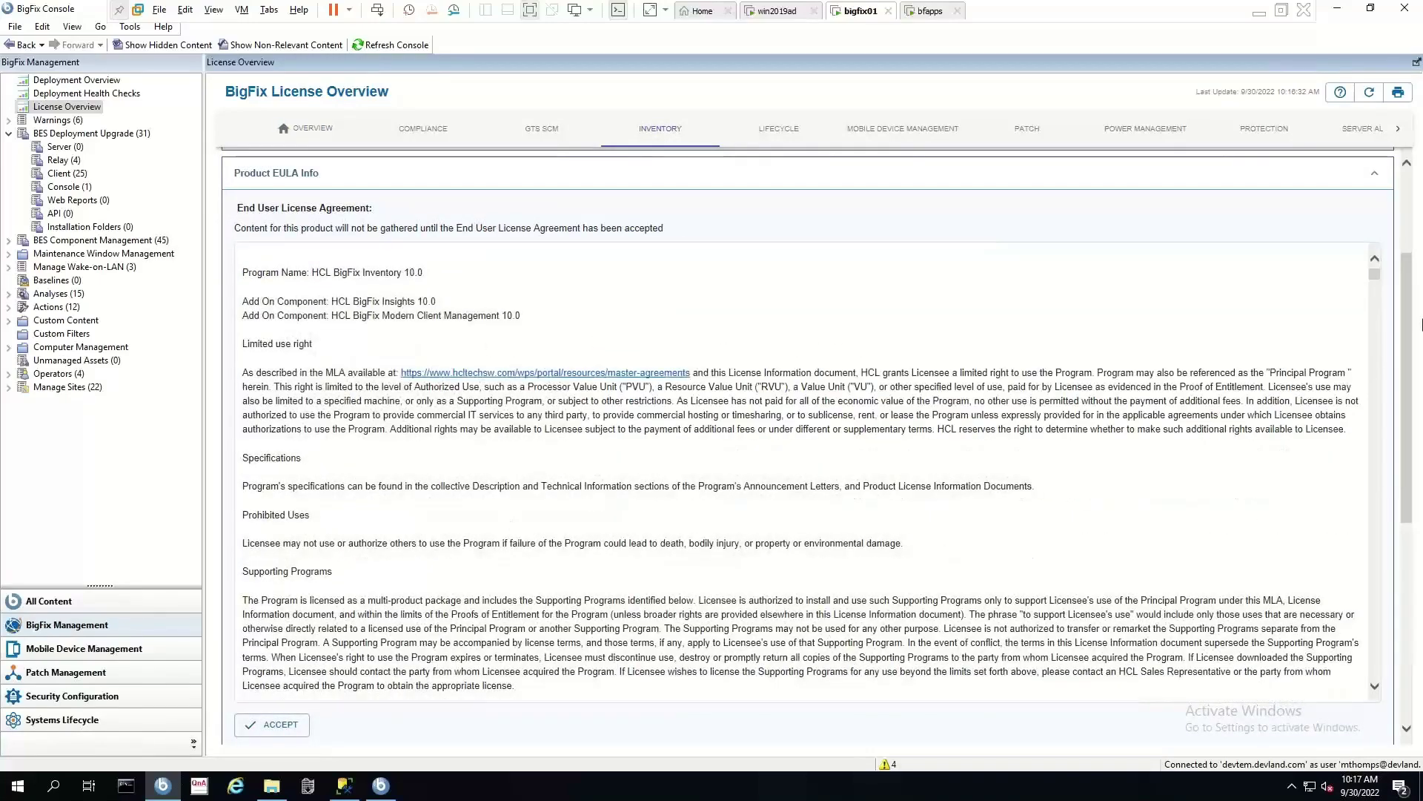
left_click_drag(1412, 332, 1402, 402)
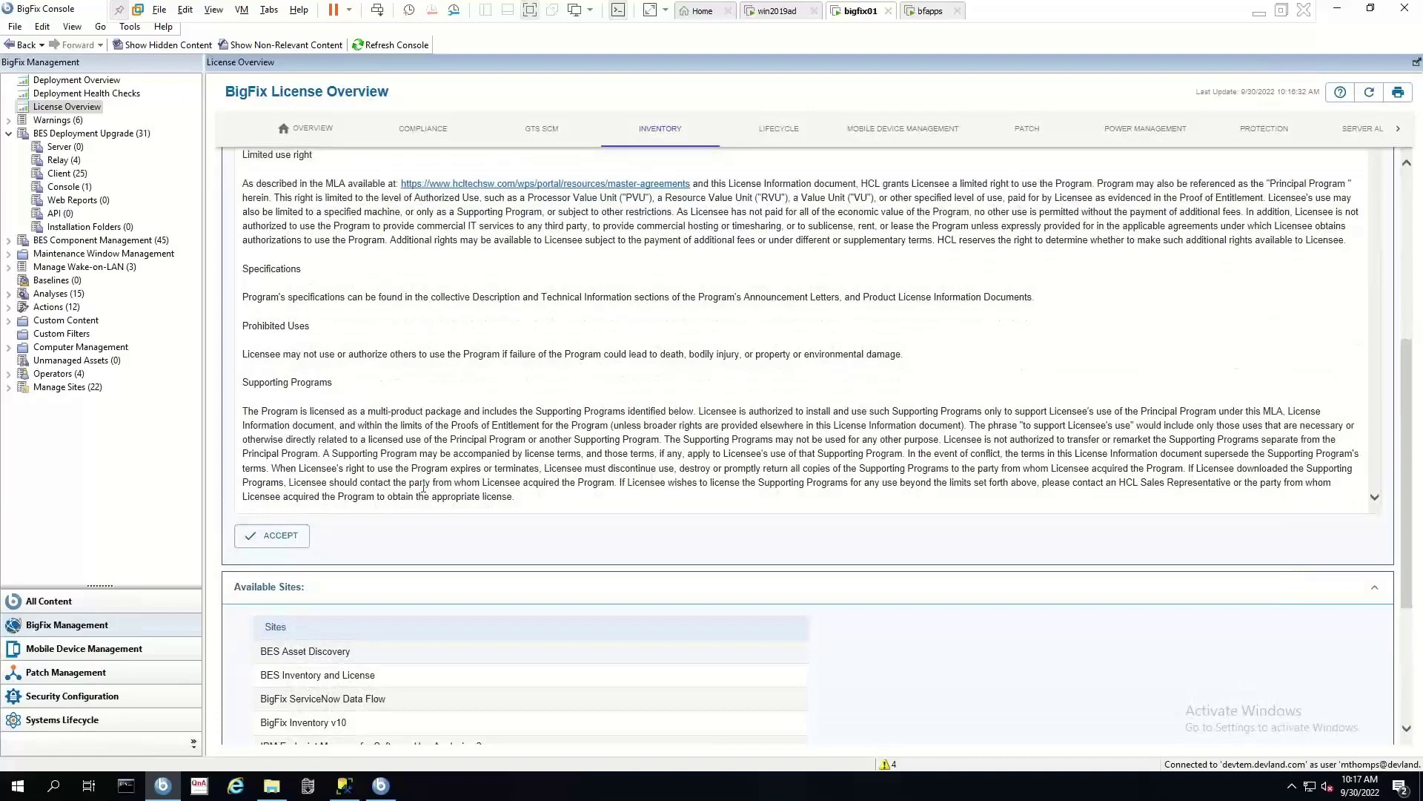
left_click(272, 535)
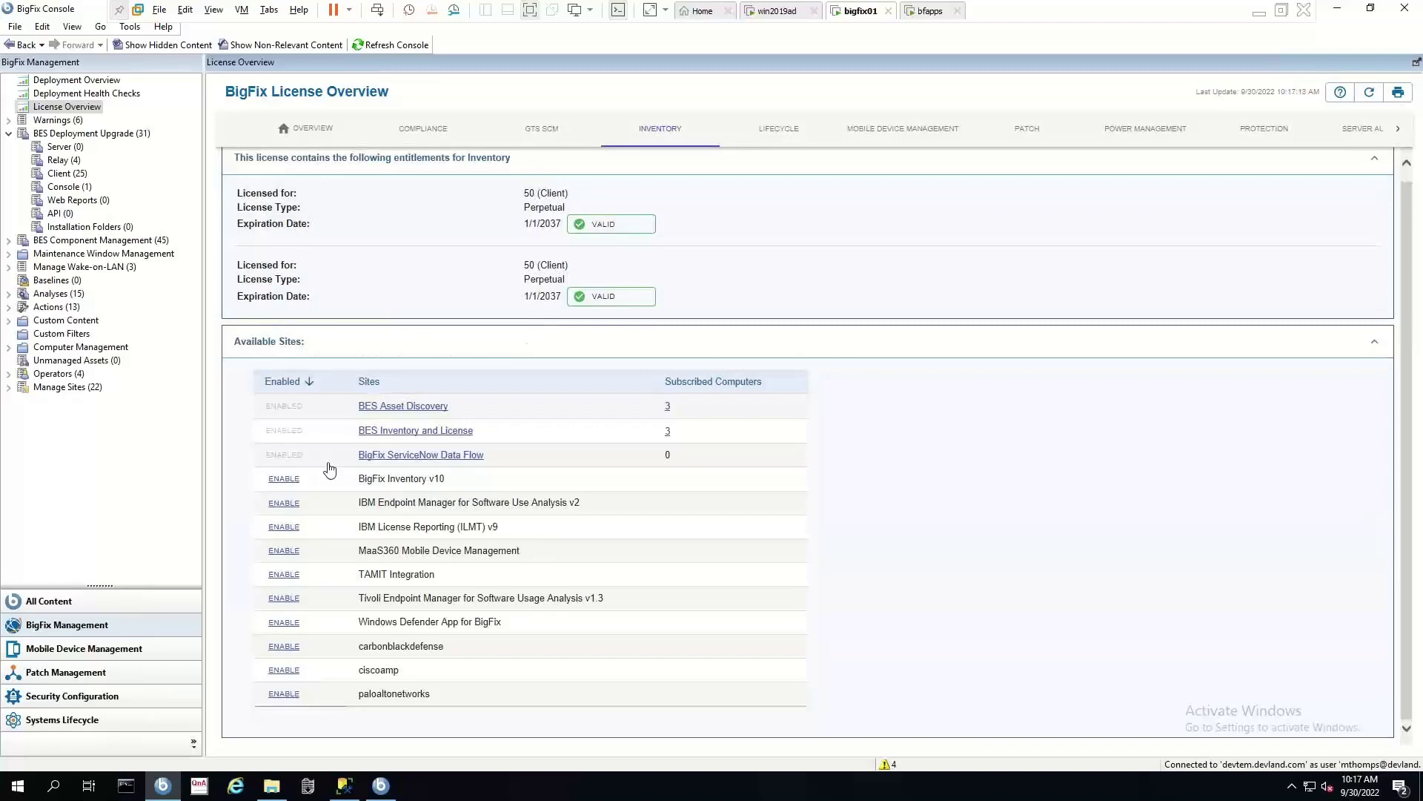
Step: Enable the BigFix Inventory v10 site and check its External Sites details show version 155
left_click(284, 479)
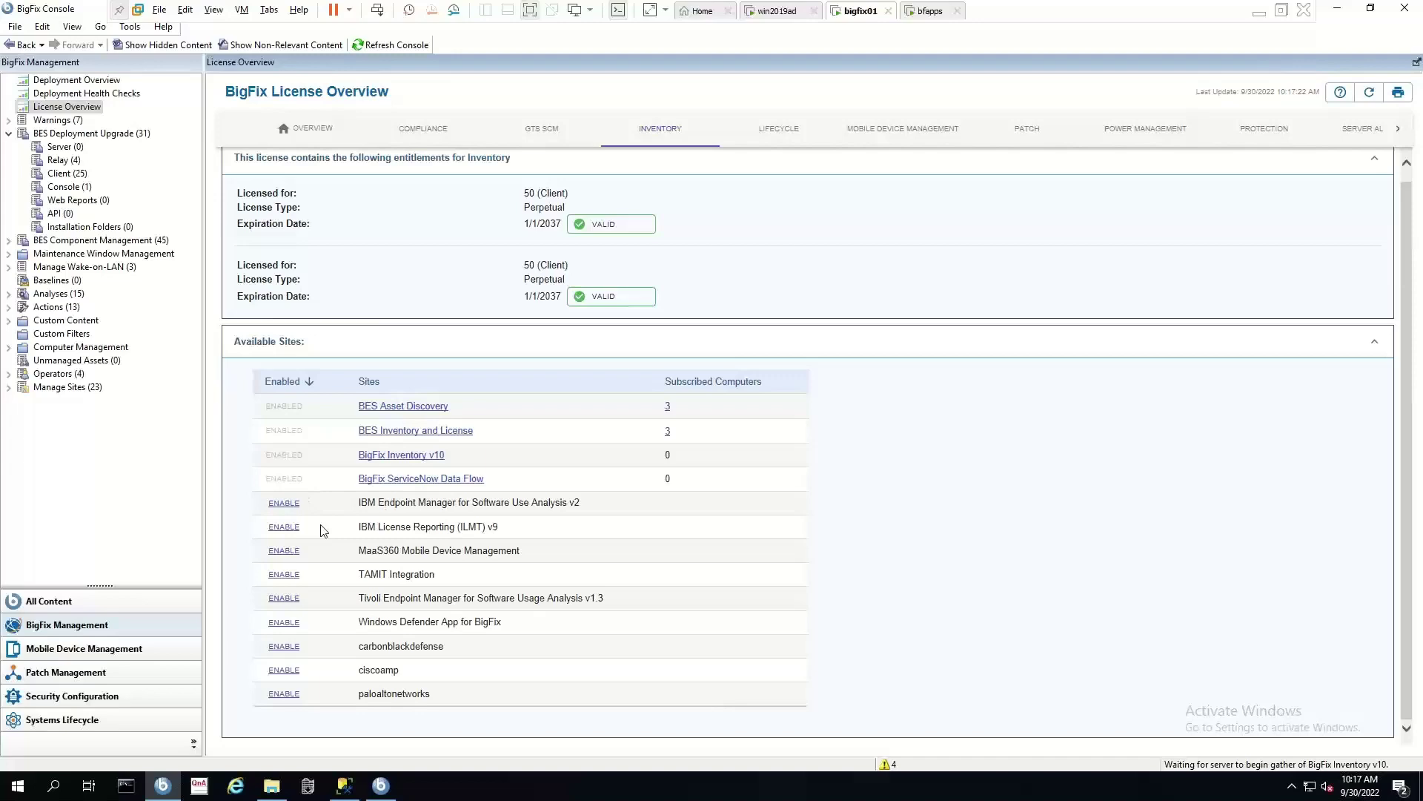
left_click(59, 611)
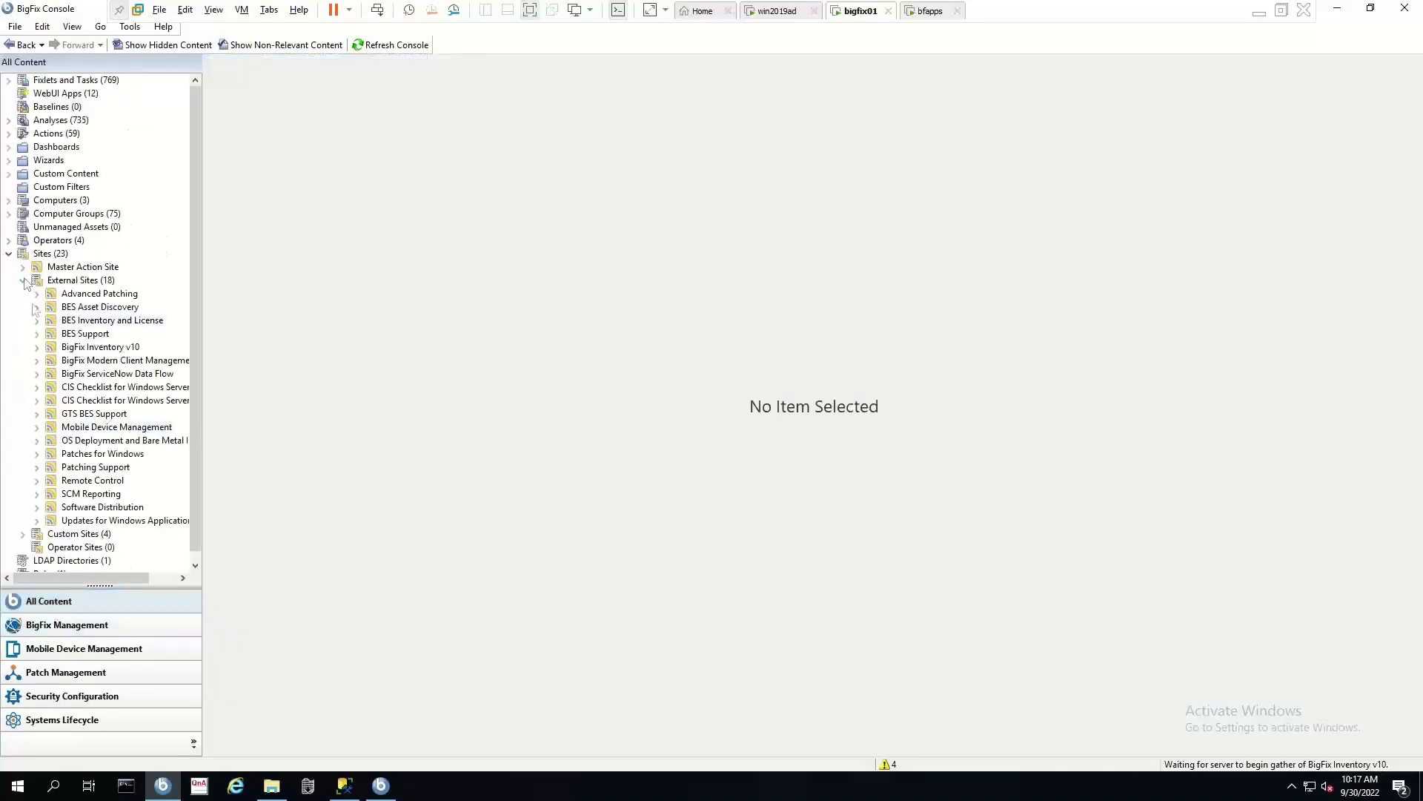
left_click(38, 348)
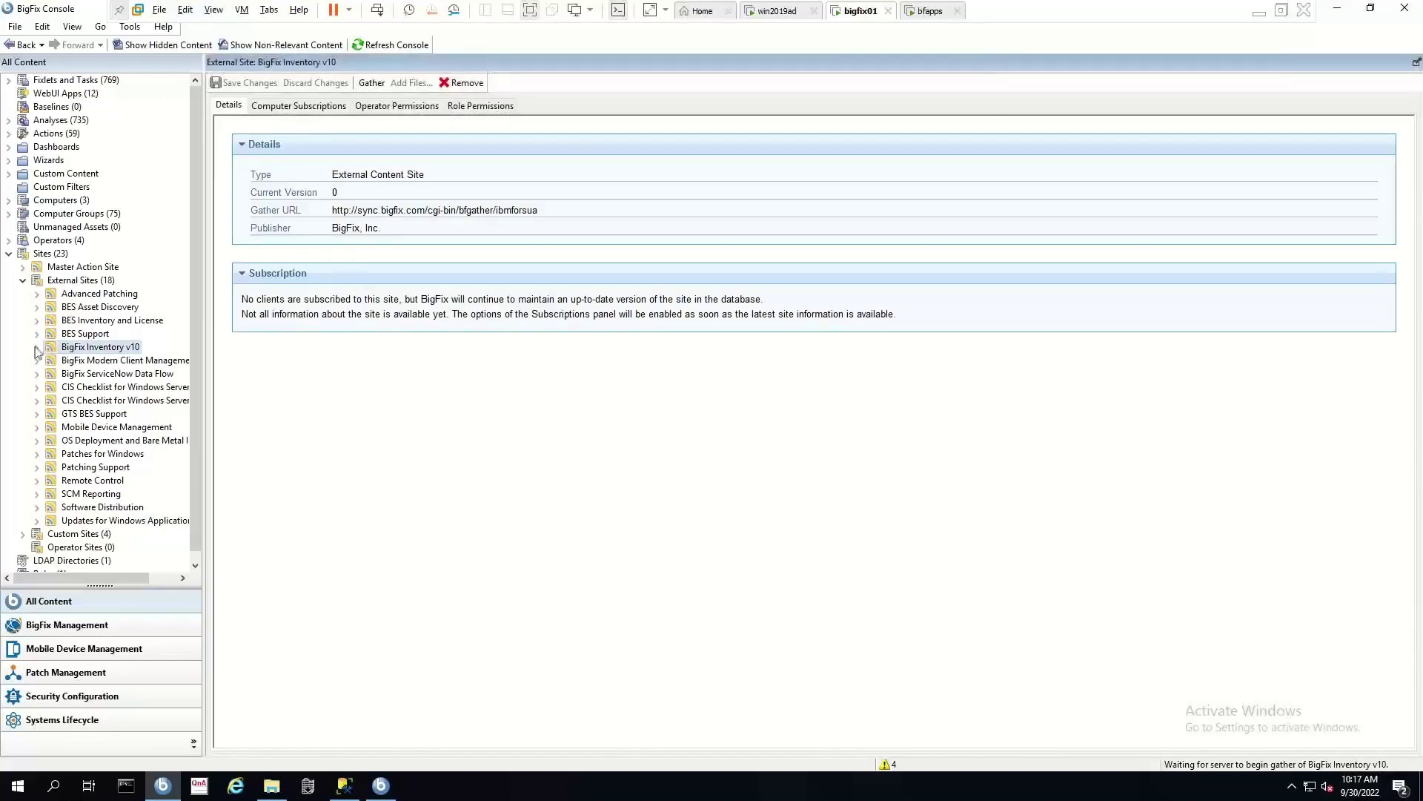
left_click(37, 347)
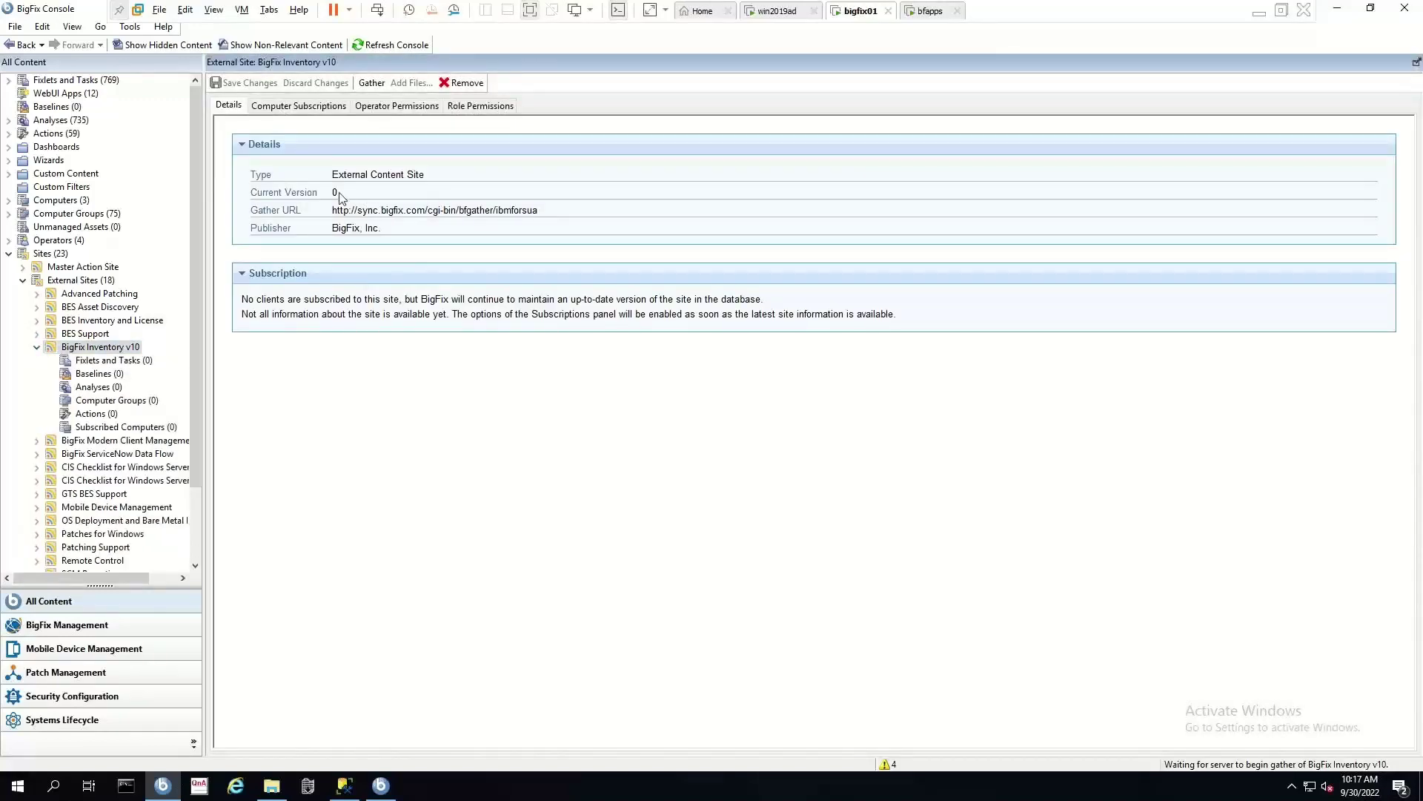
left_click_drag(343, 194, 320, 197)
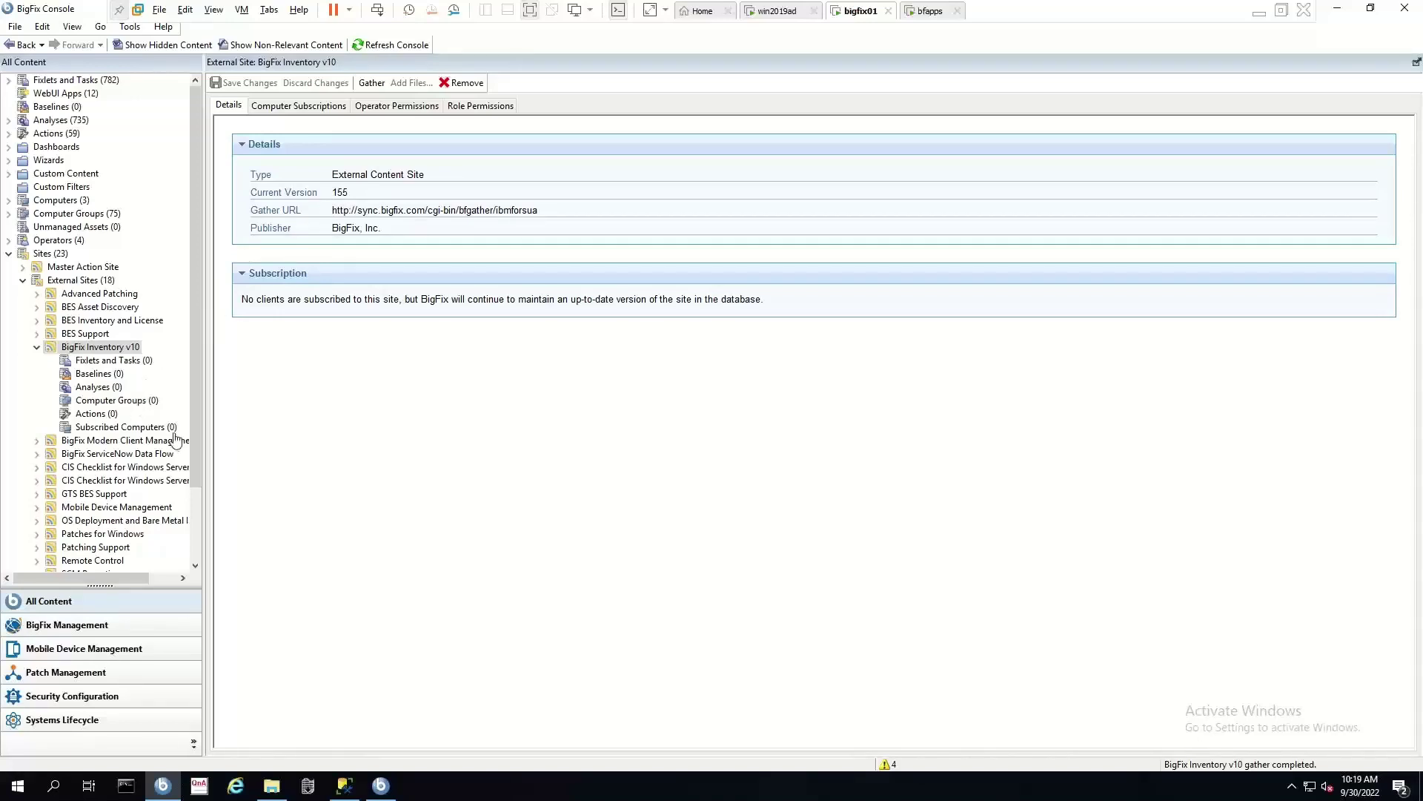
Step: Subscribe all computers to the BigFix Inventory v10 site and save the change
left_click(282, 108)
left_click(261, 145)
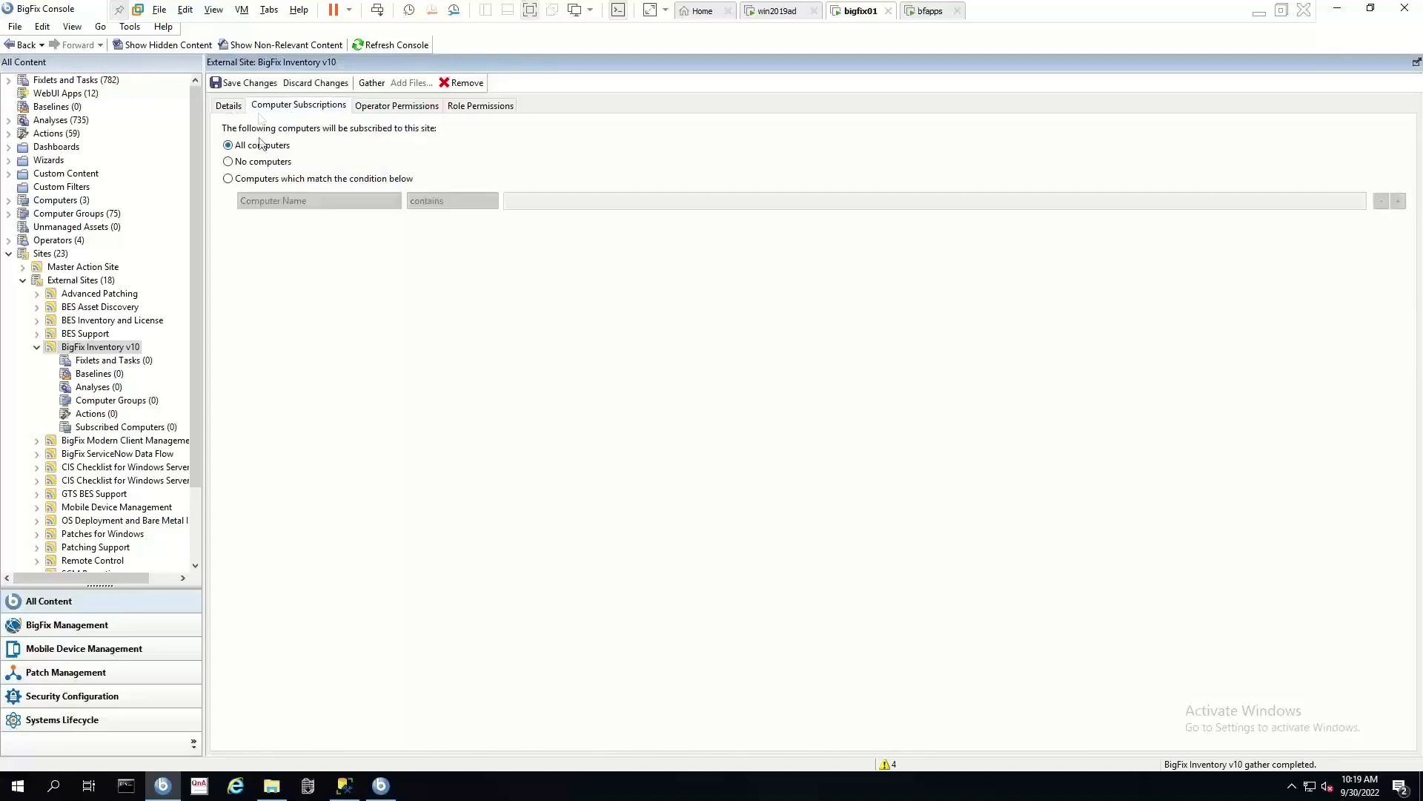
left_click(261, 84)
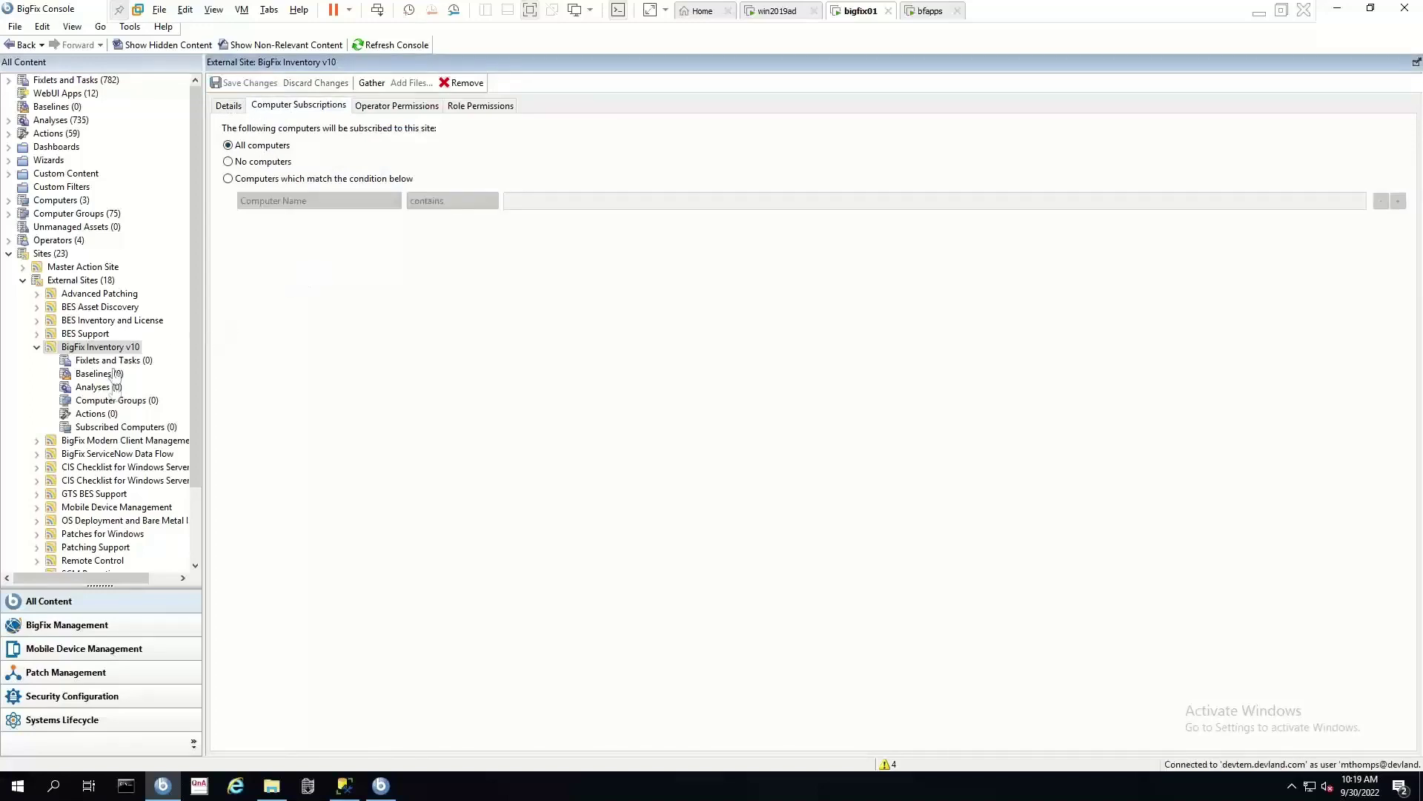
Step: Globally activate all 20 BigFix Inventory v10 analyses, including non-relevant ones
left_click(95, 386)
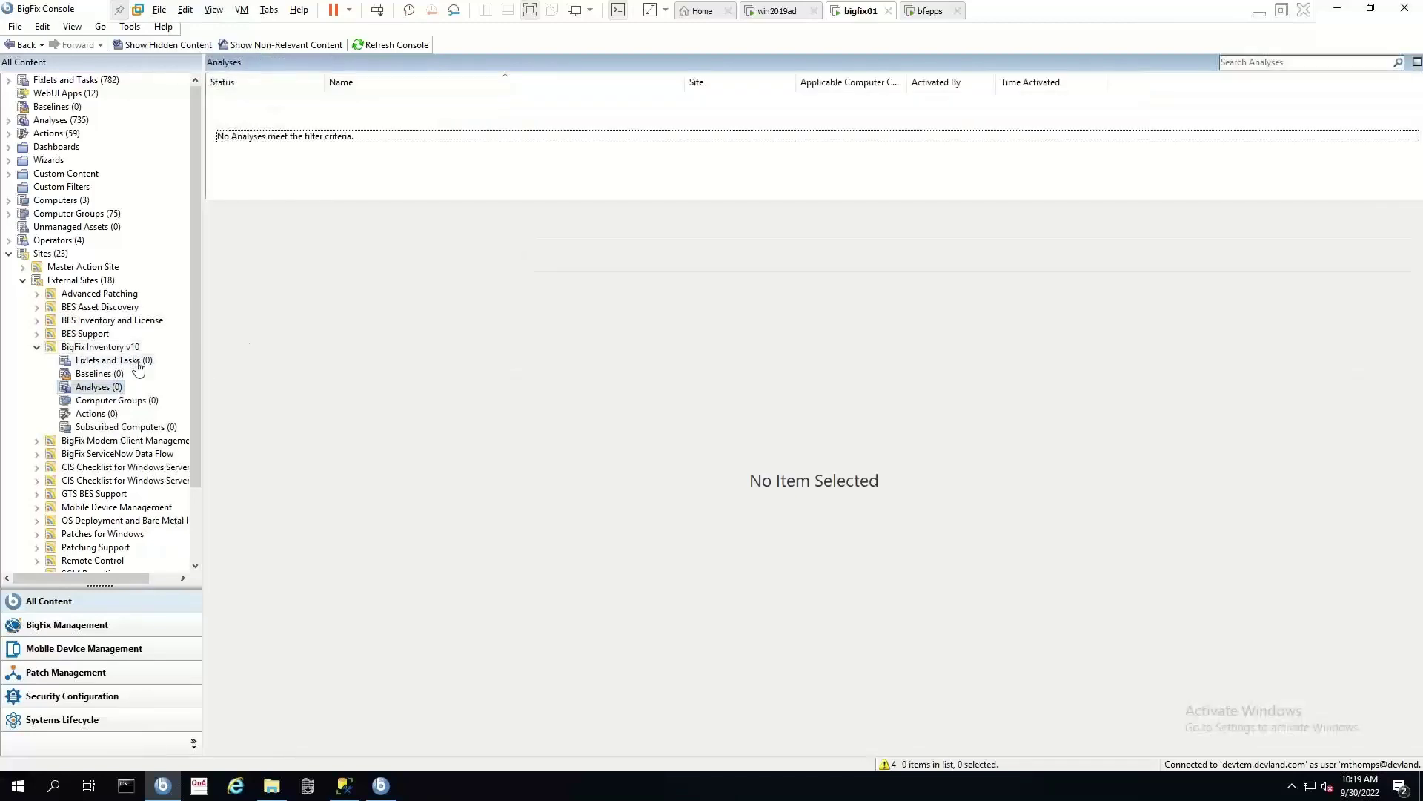
left_click(245, 47)
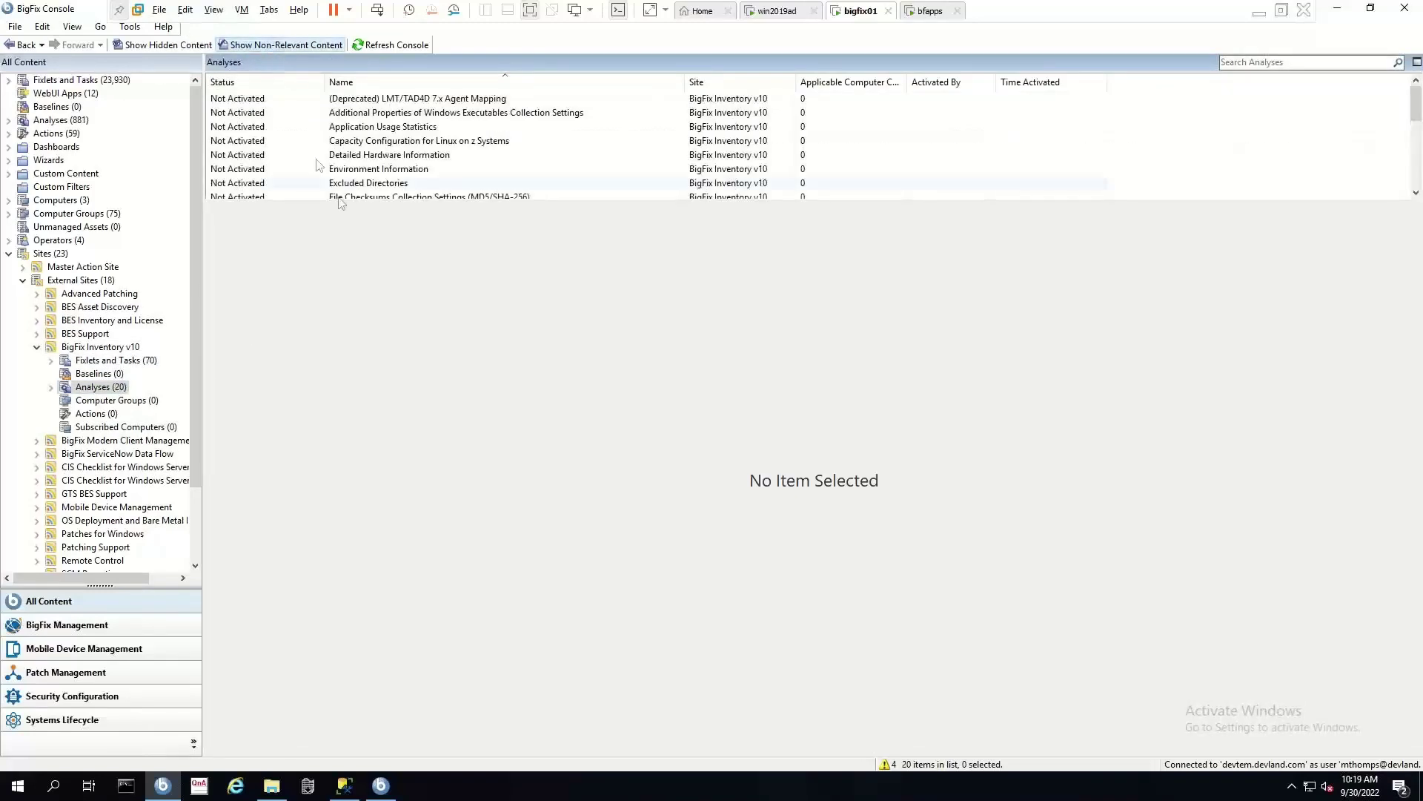
key("ctrl+a")
right_click(277, 133)
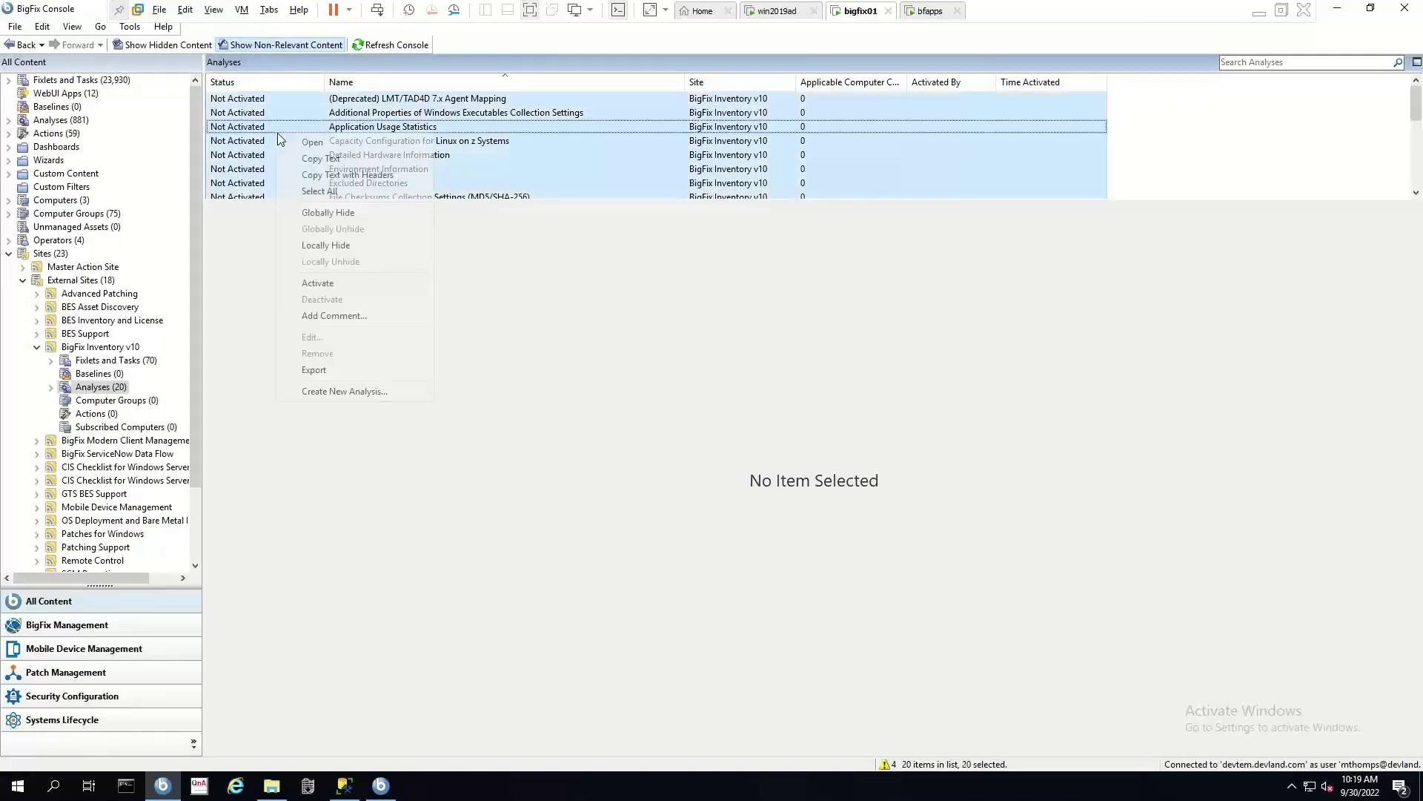
left_click(338, 285)
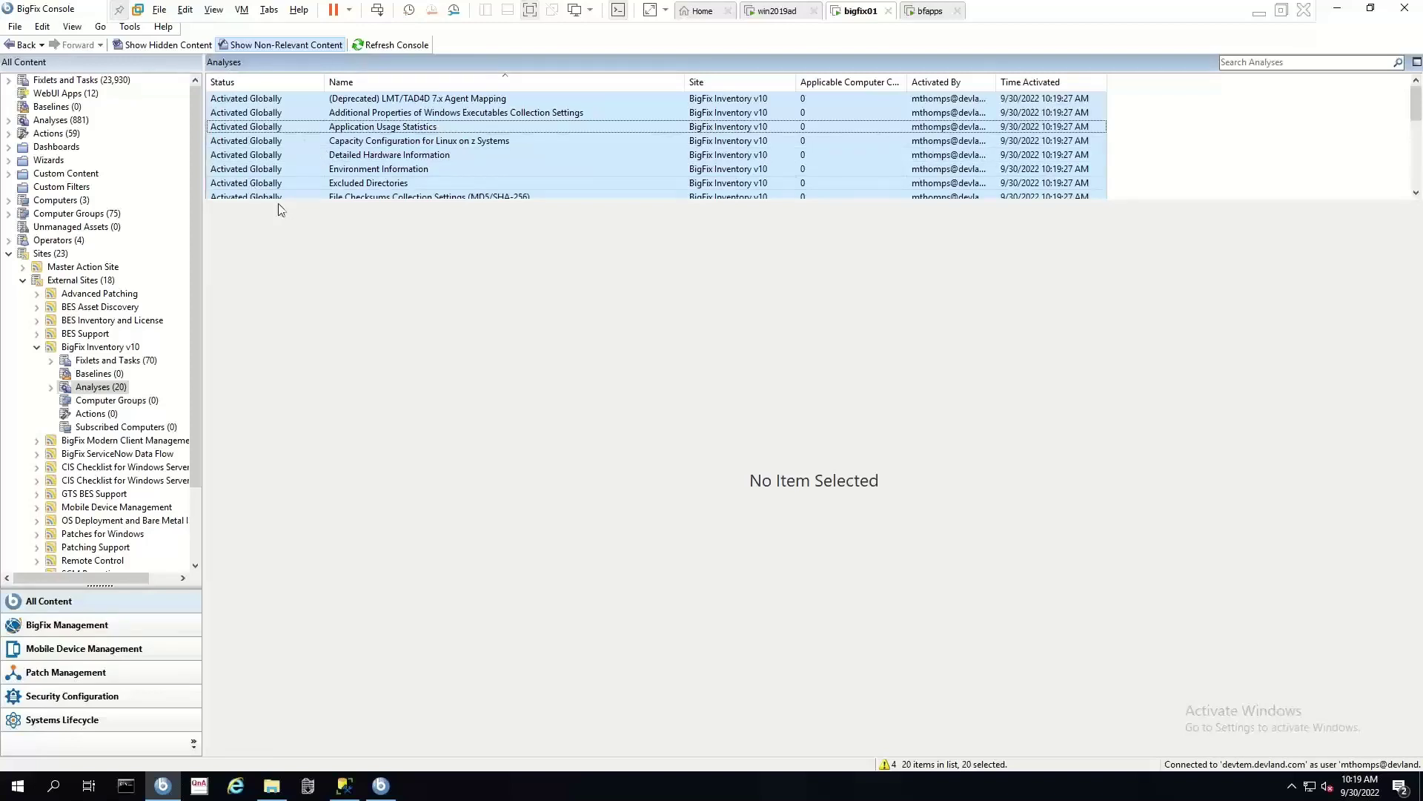
Step: Search Fixlets and Tasks for 'down' and select the Download BigFix Inventory (10.0.10.0) task
left_click(37, 322)
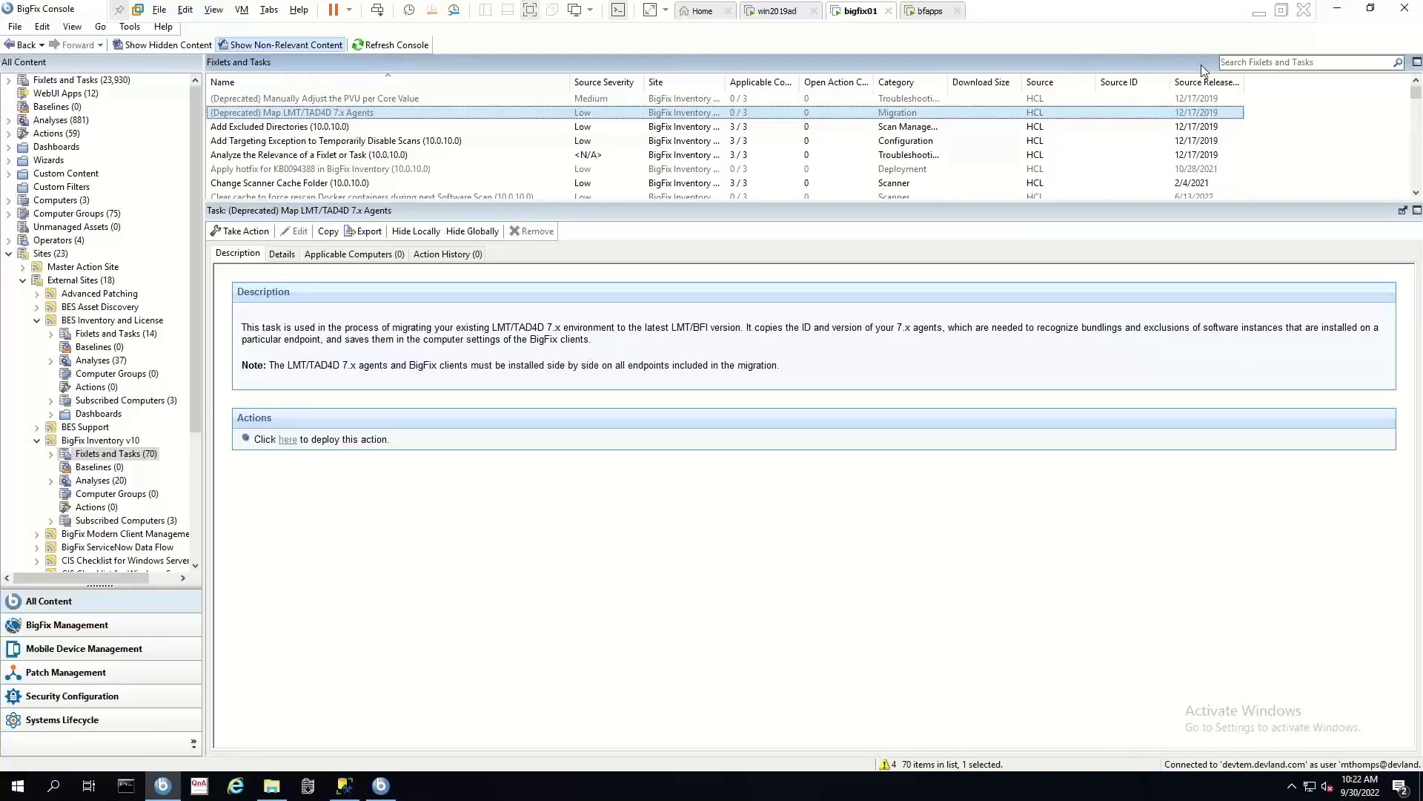
left_click(1345, 61)
type("down")
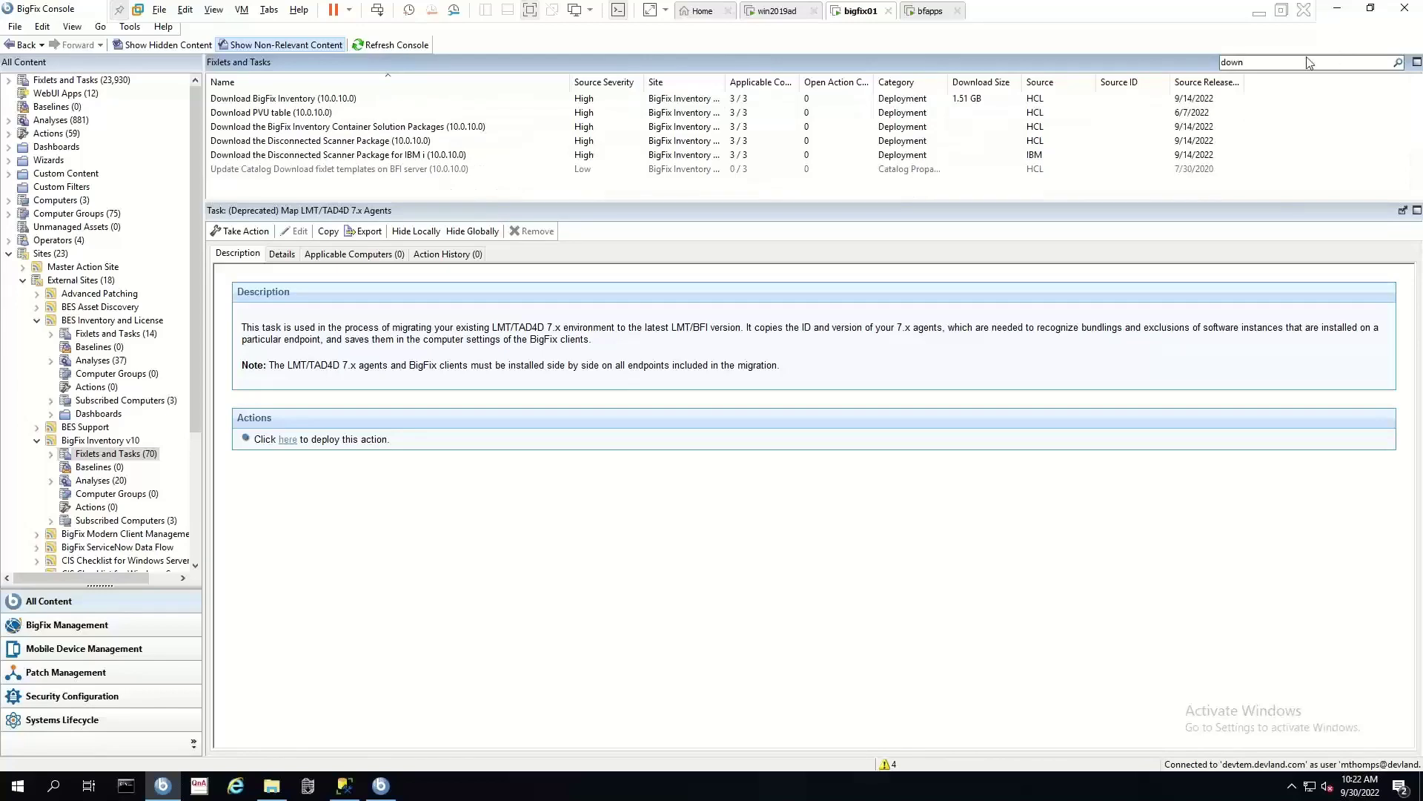
left_click(268, 99)
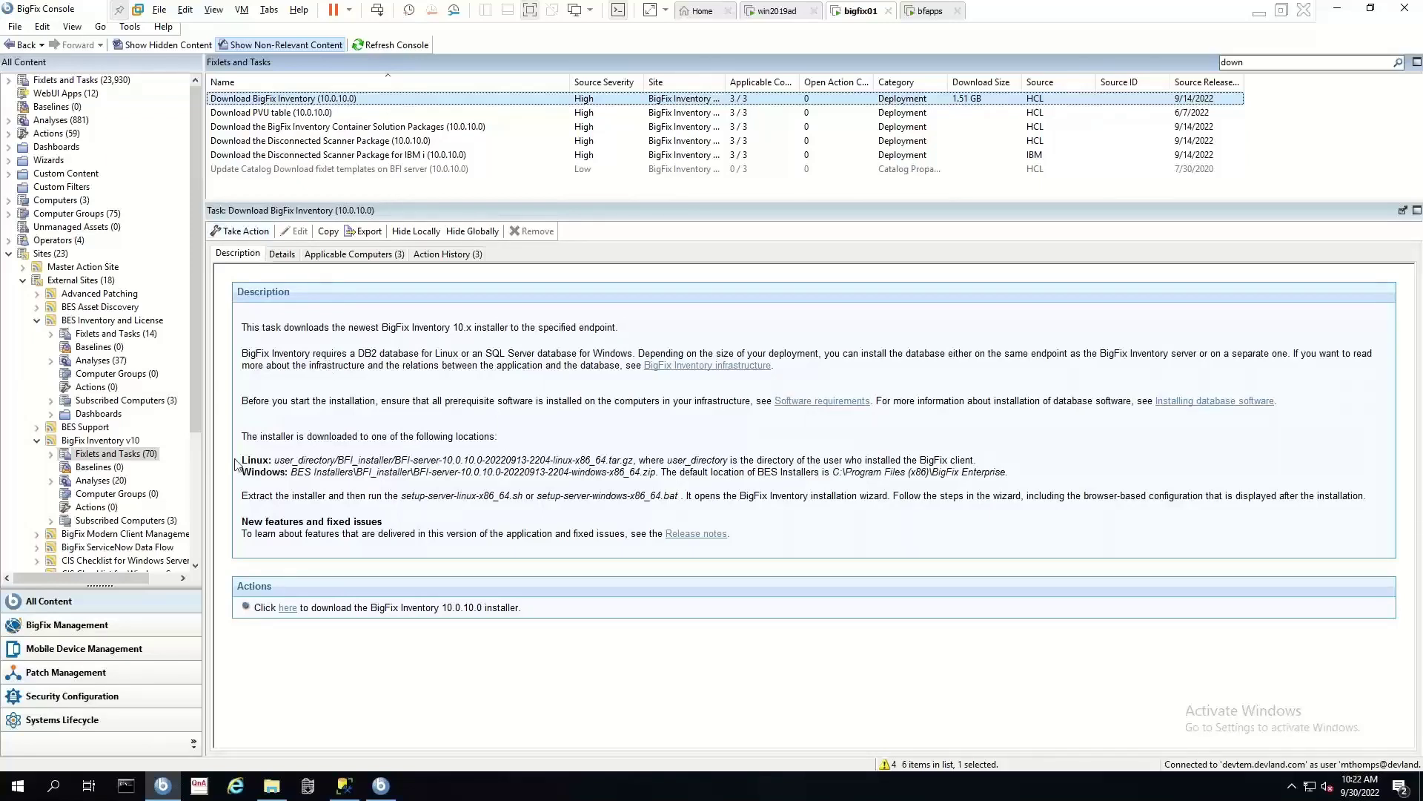
Step: Deploy the Download BigFix Inventory (10.0.10.0) task to the BFAPPS computer
left_click(253, 235)
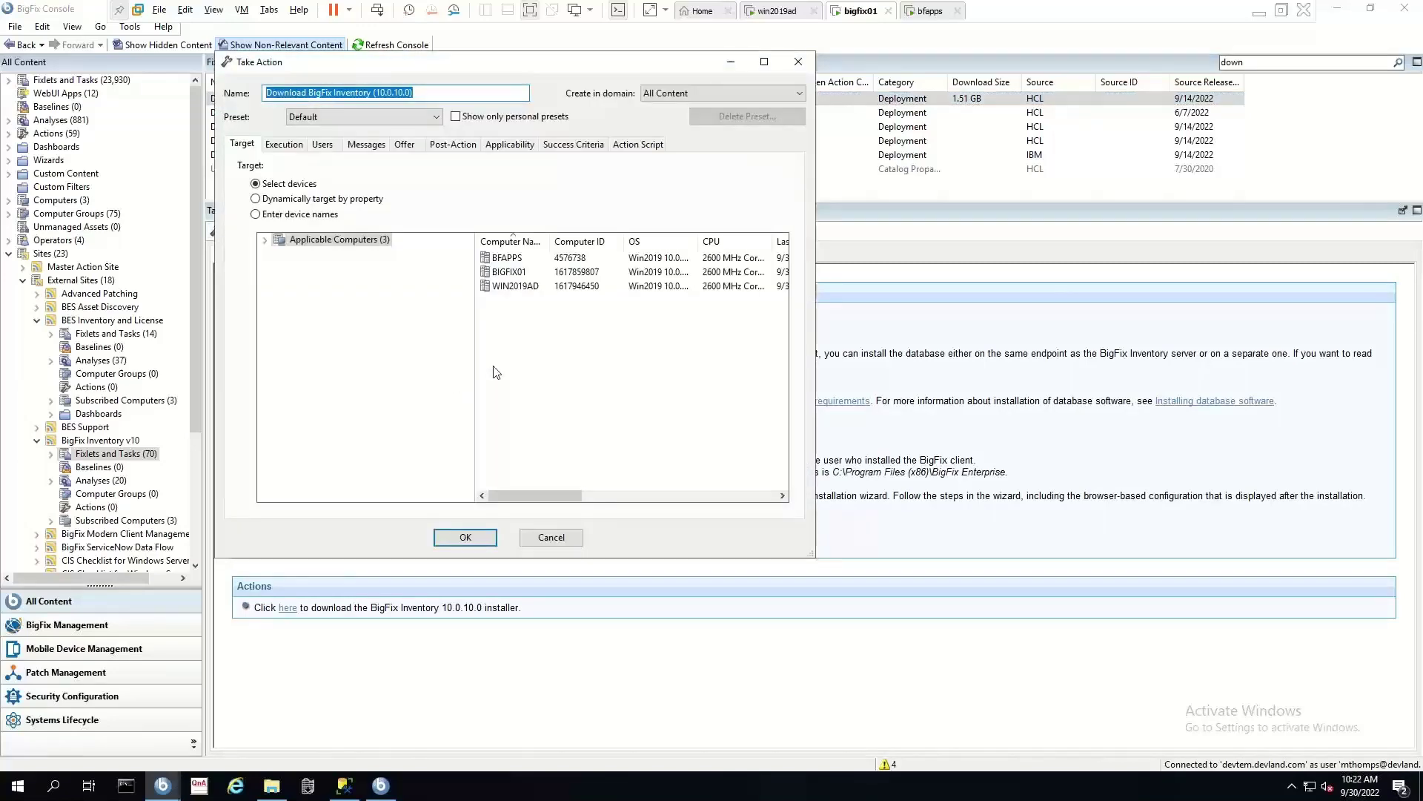
left_click(519, 260)
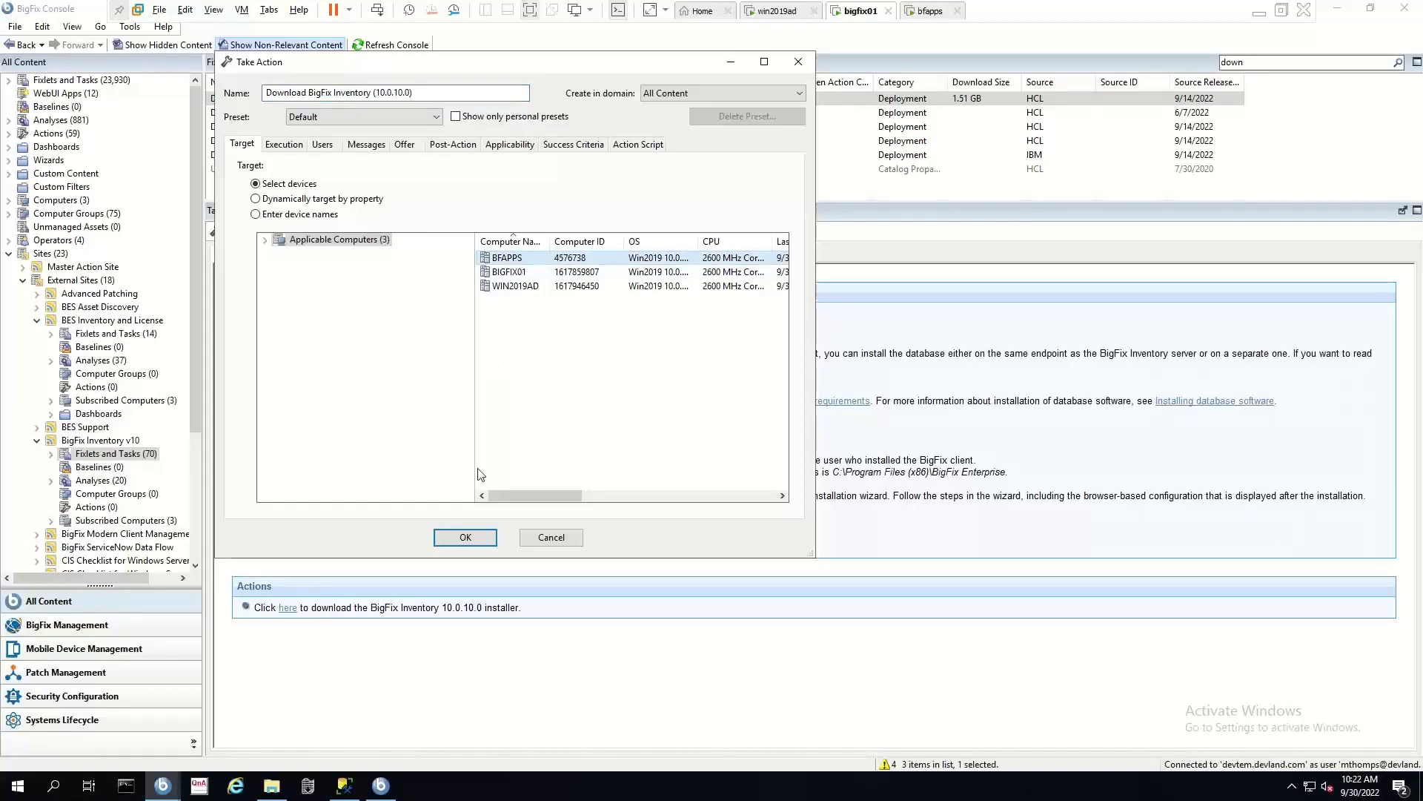
left_click(466, 537)
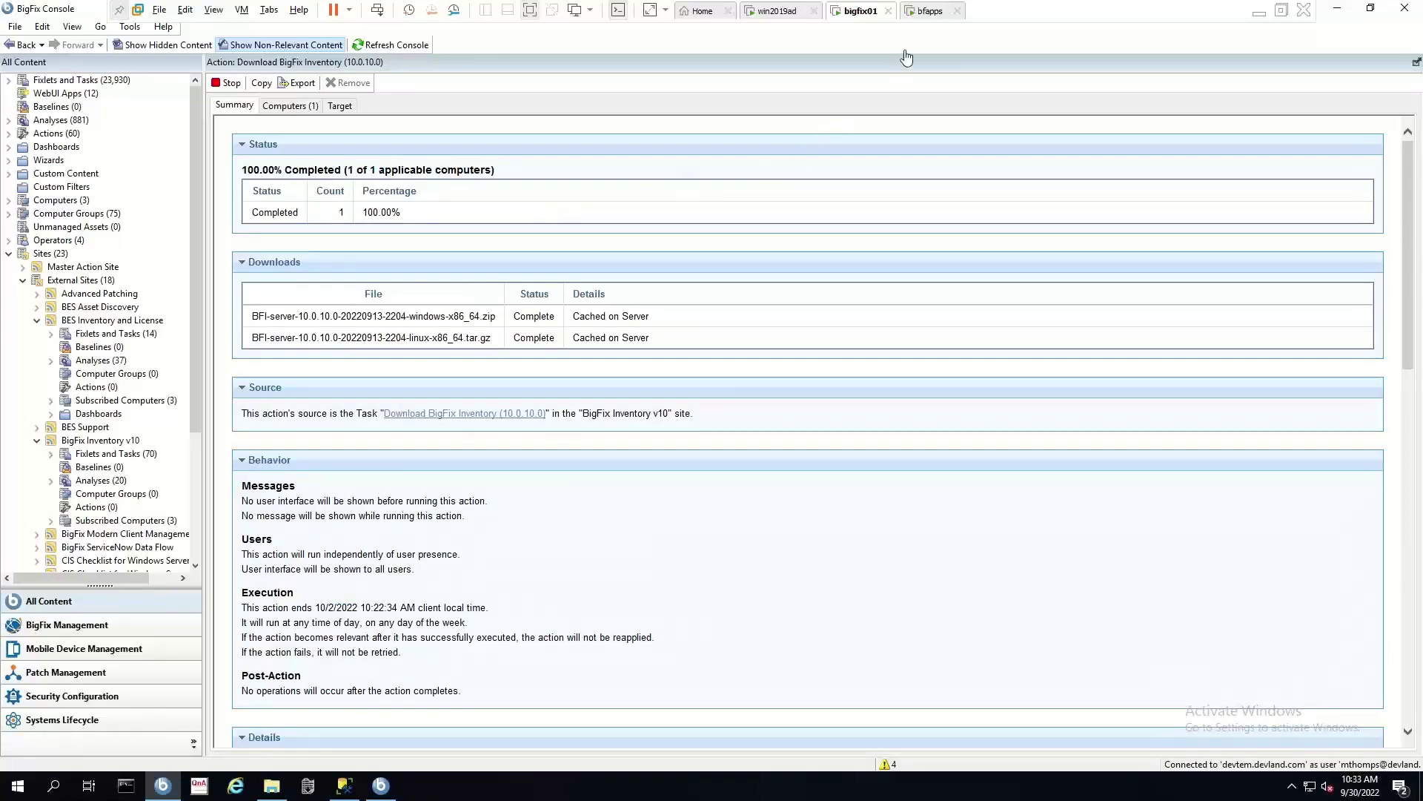
Step: On bfapps, browse to Program Files (x86)\BigFix Enterprise\BES Installers\BFI_installer
left_click(931, 11)
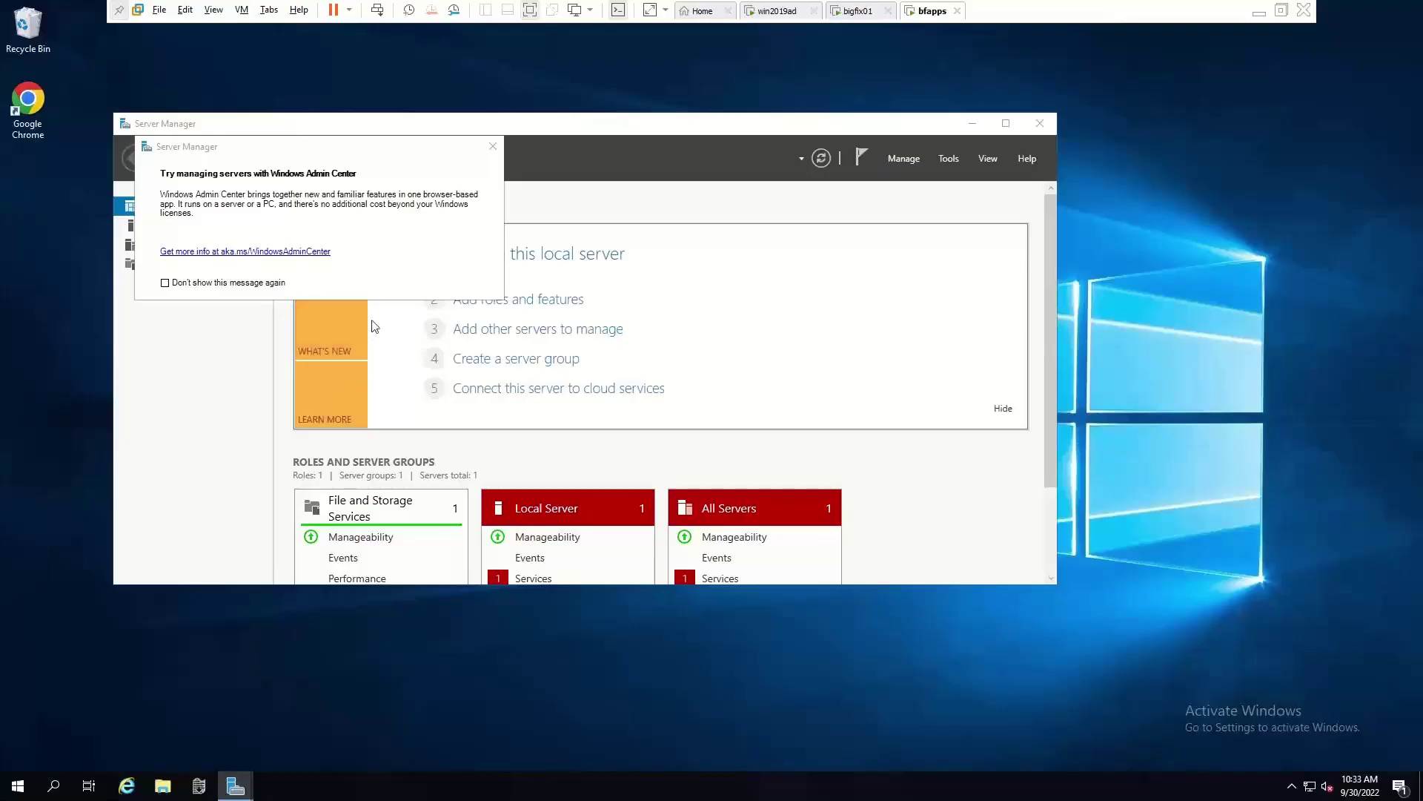
key("super+e")
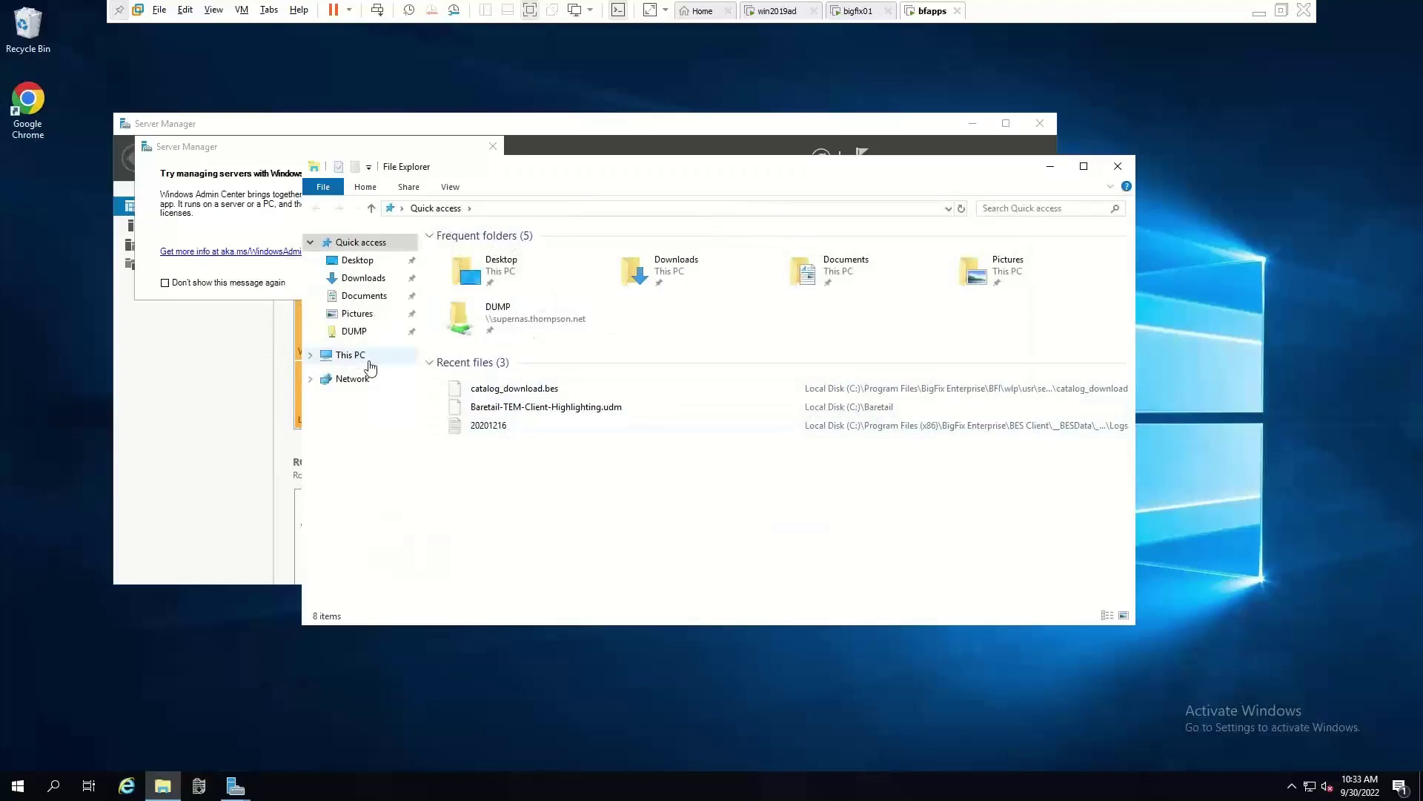
left_click(311, 355)
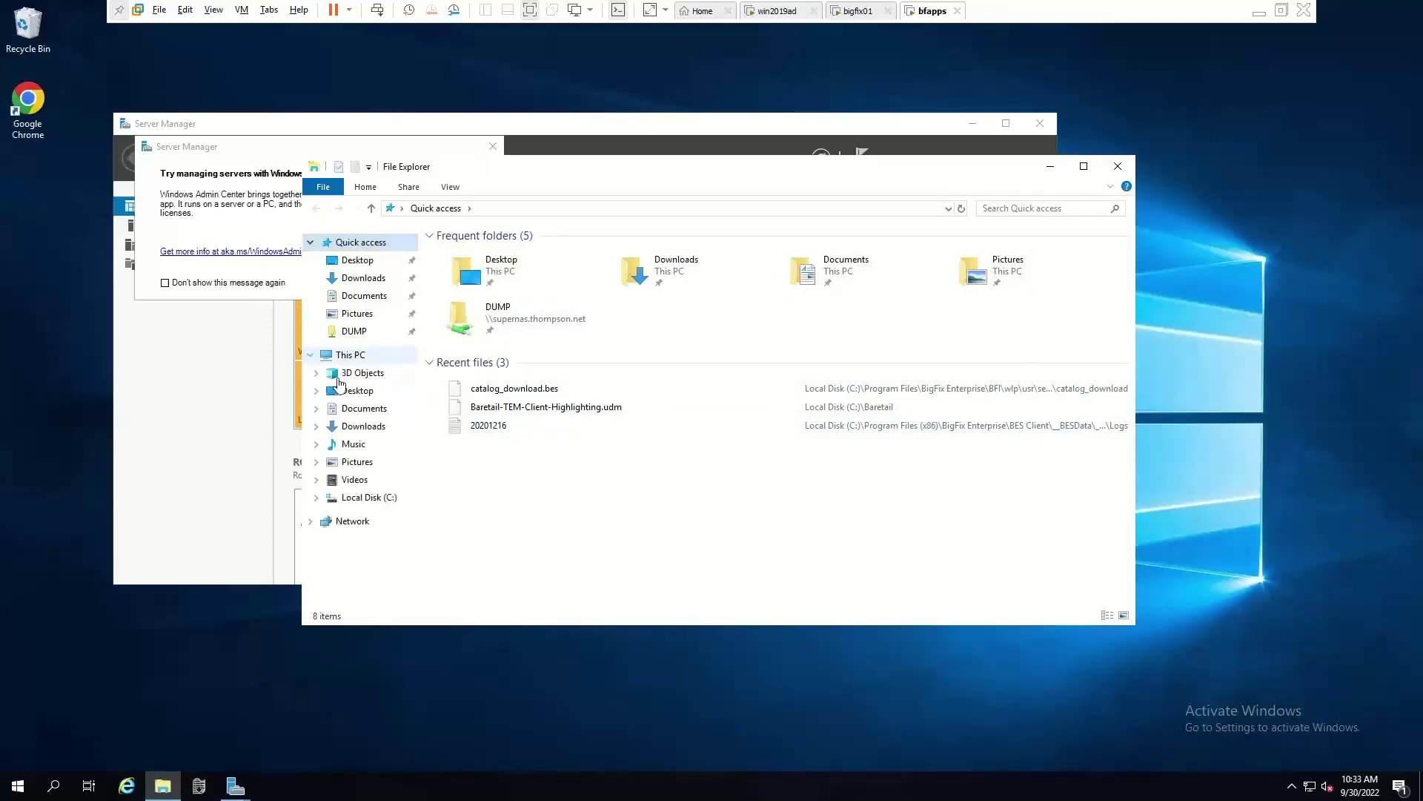
left_click(317, 498)
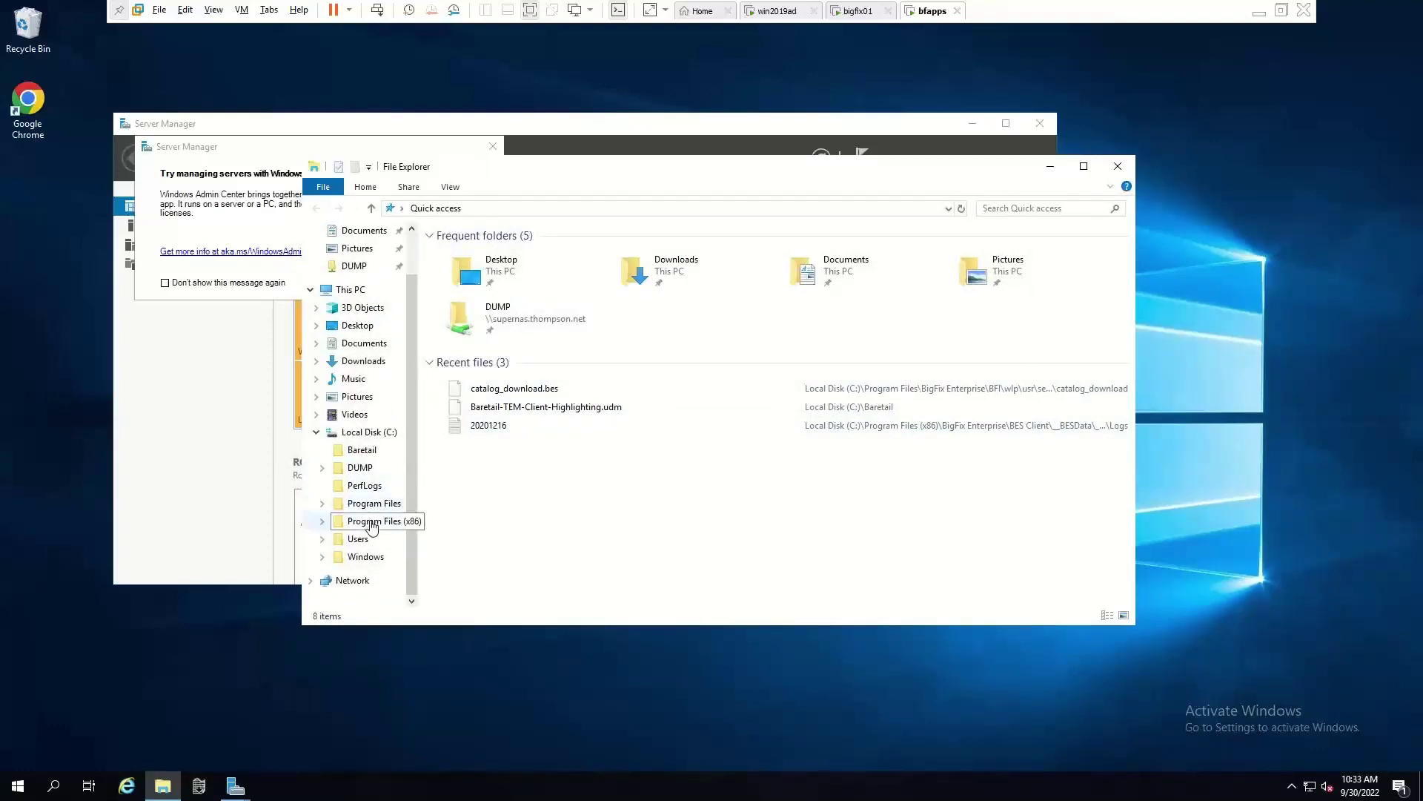
left_click(370, 521)
double_click(482, 253)
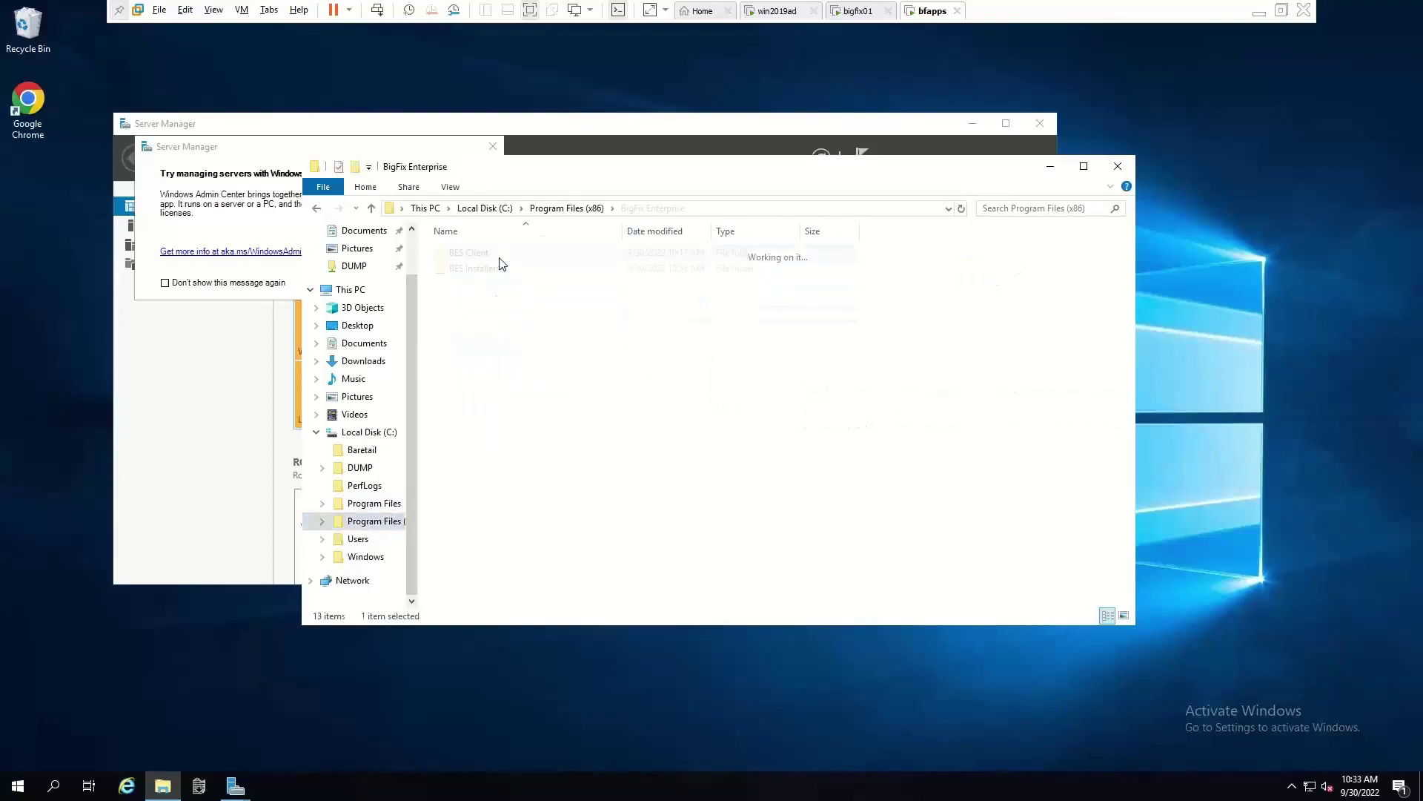
double_click(493, 269)
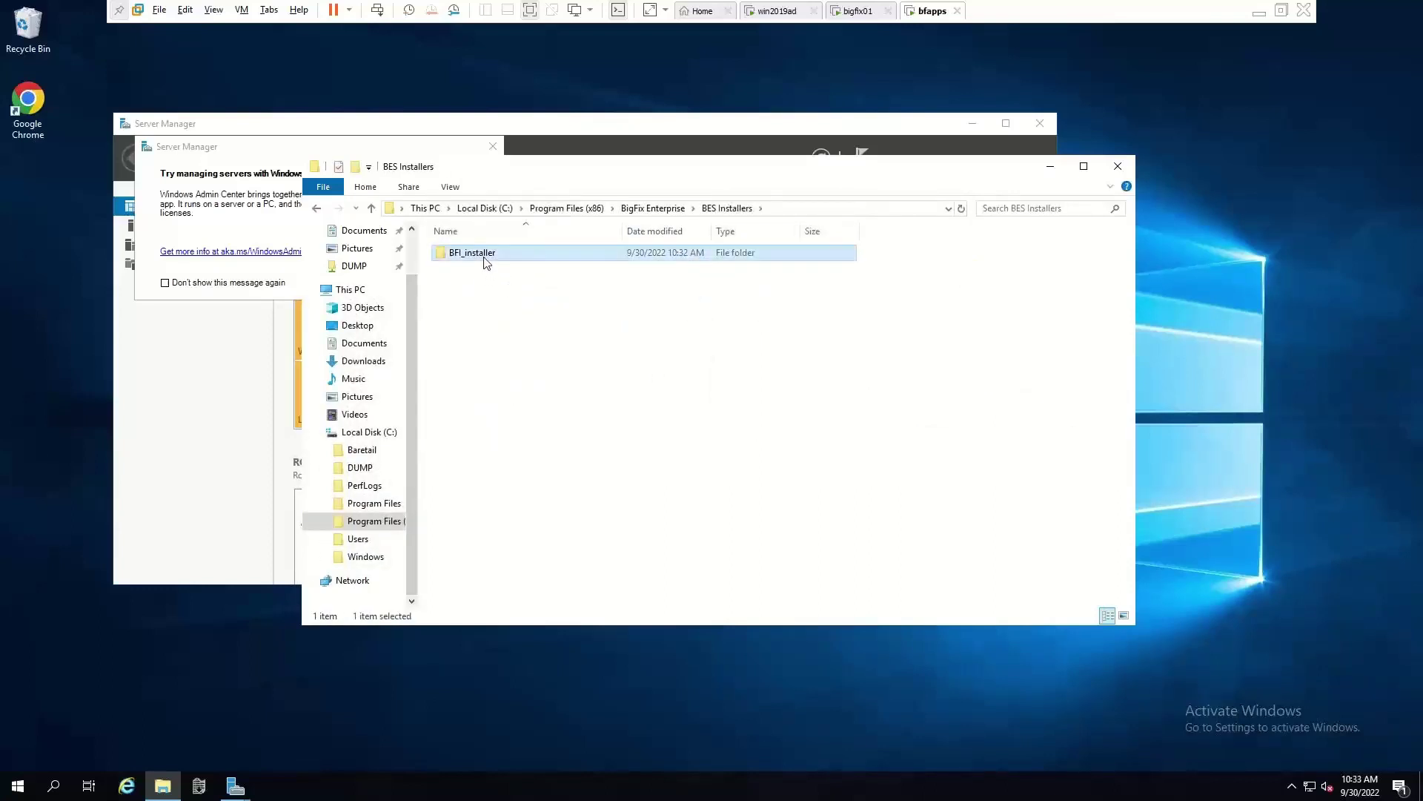
double_click(484, 256)
Step: Try extracting the BFI-server installer zip in place, dismissing the access denied error
left_click(502, 257)
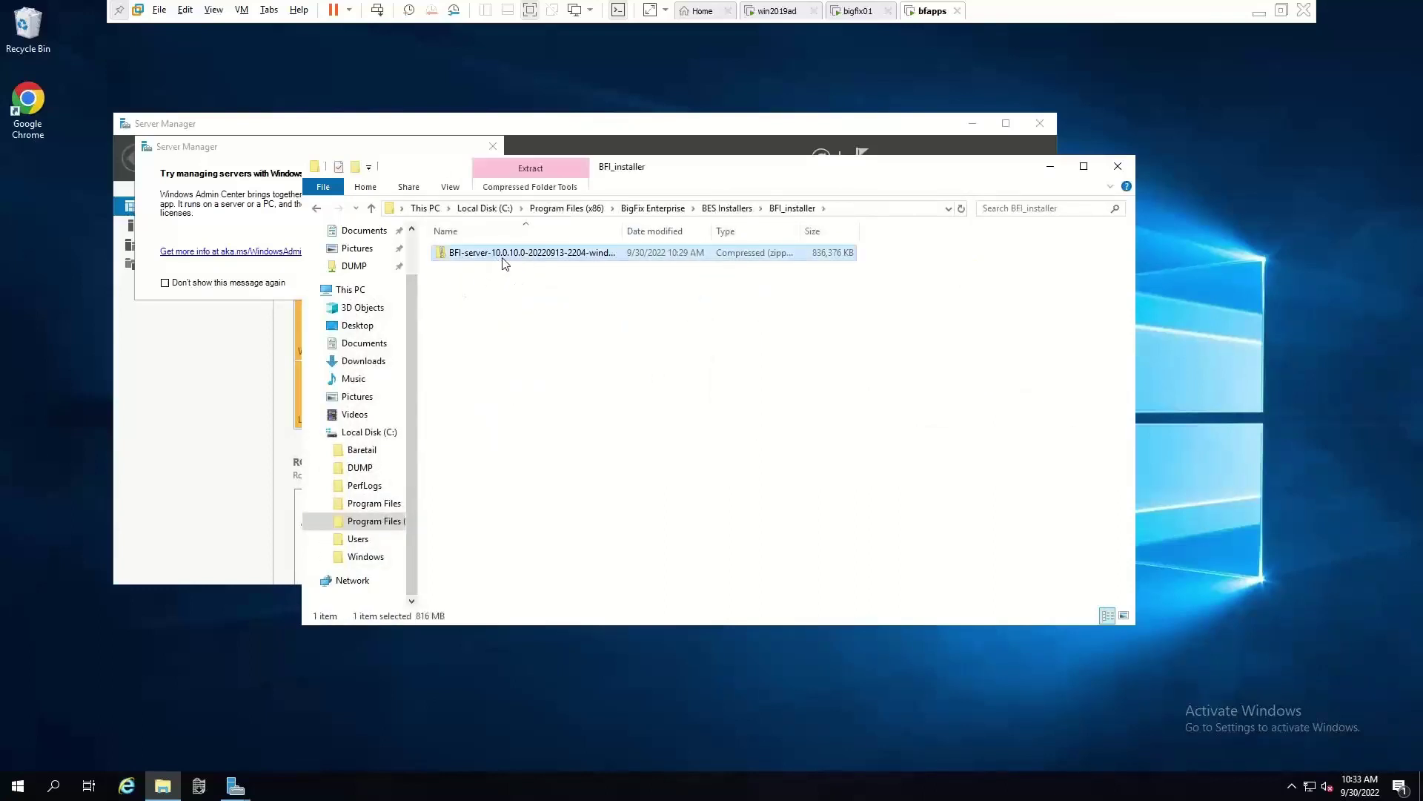
double_click(503, 258)
right_click(503, 257)
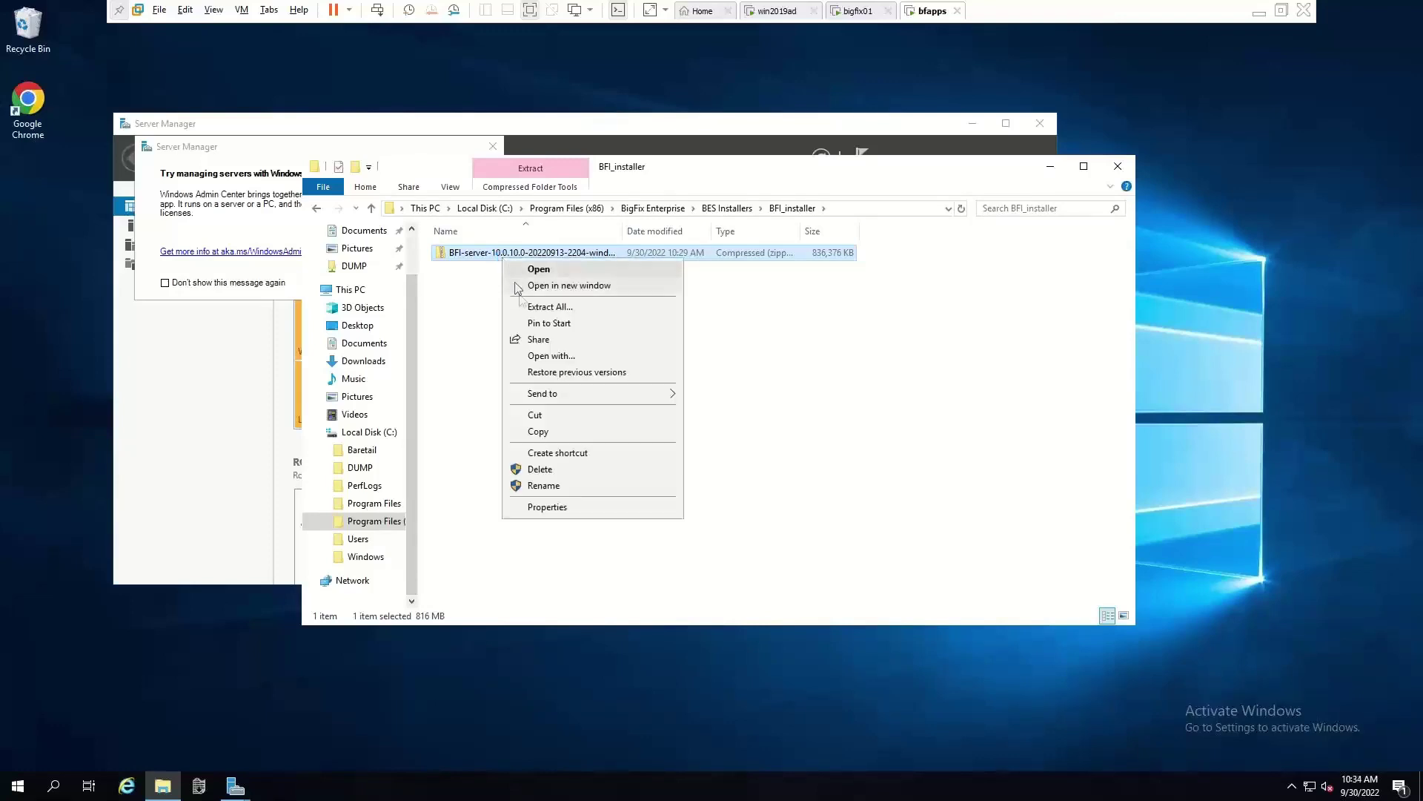
left_click(541, 308)
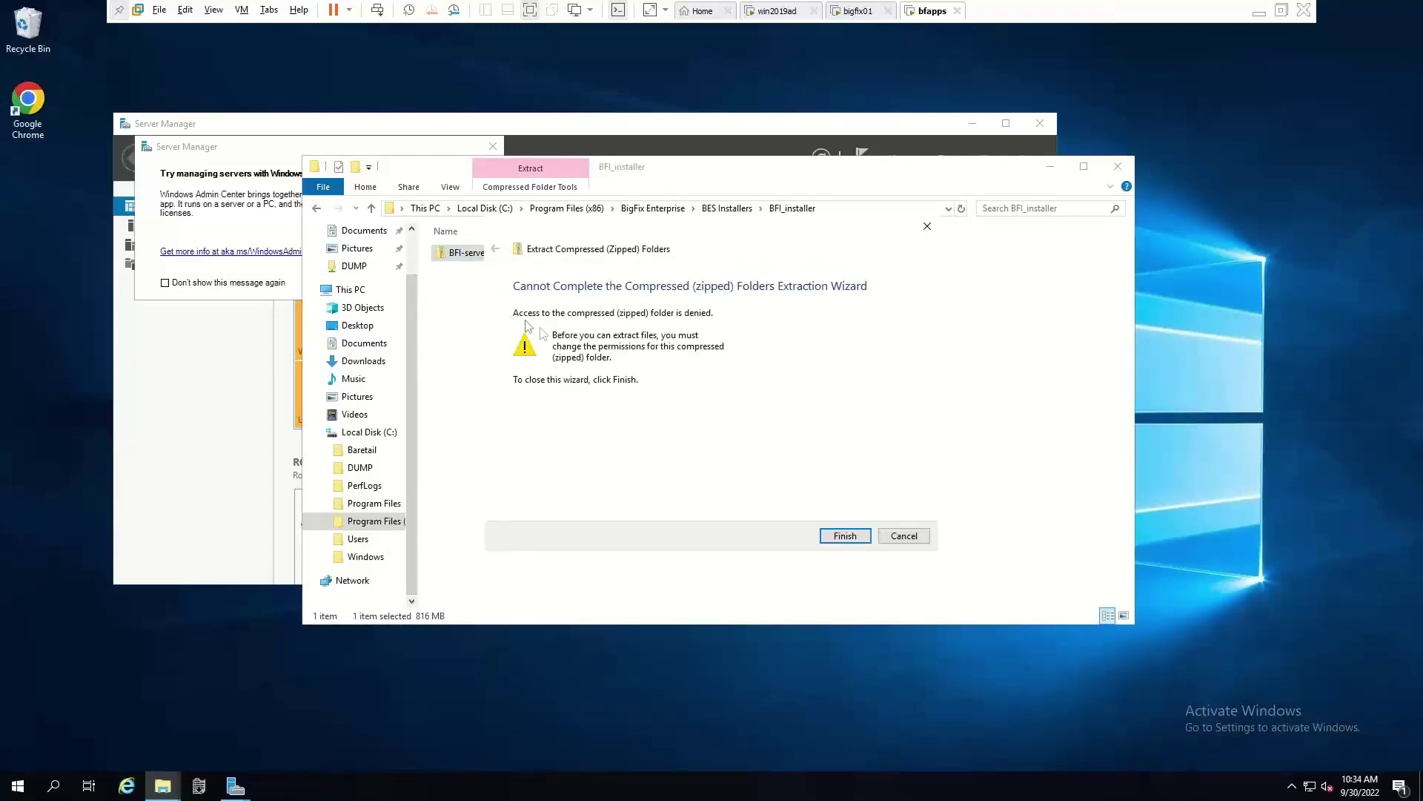
left_click(924, 538)
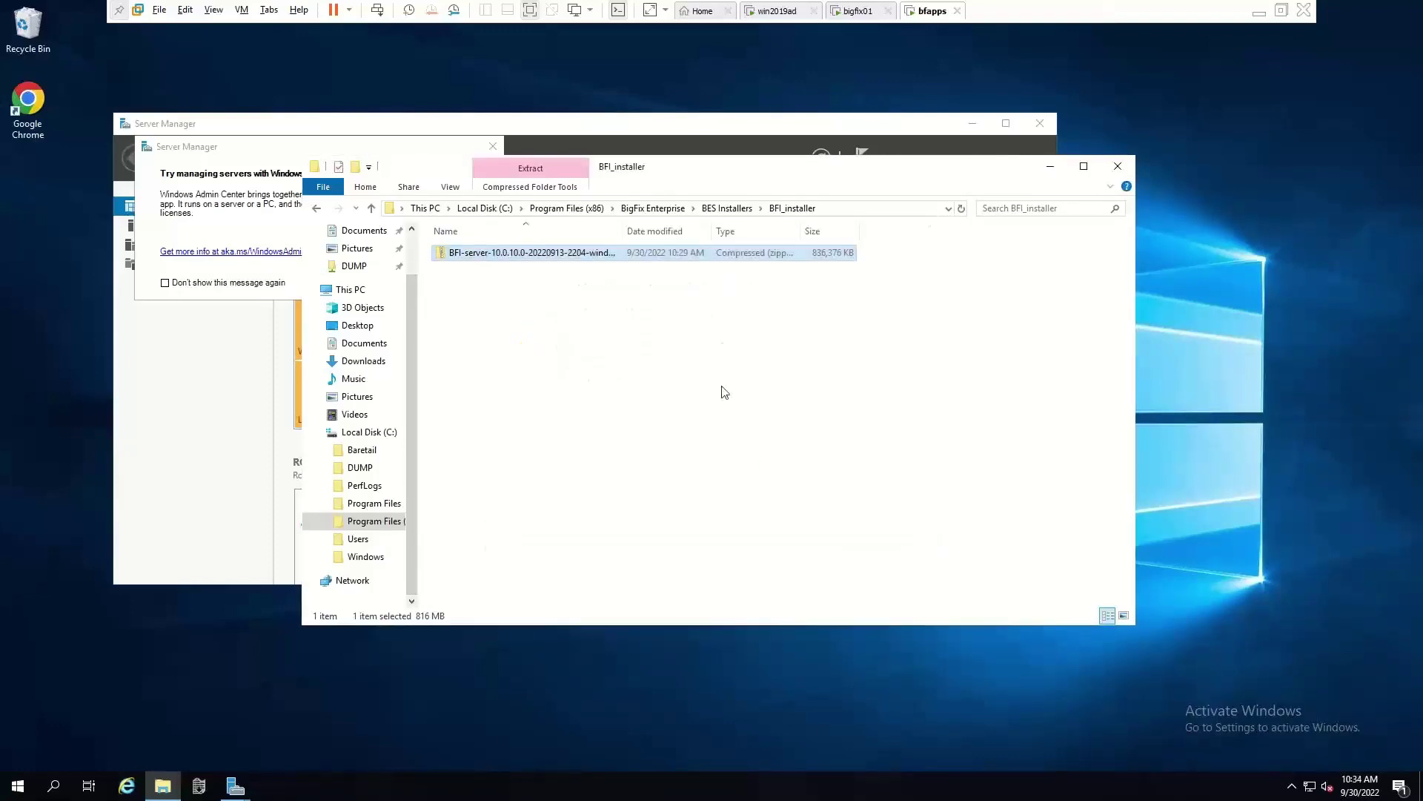
Step: Copy the BFI-server installer zip into C:\DUMP, granting administrator permission
right_click(523, 261)
left_click(552, 418)
left_click(505, 209)
key("d")
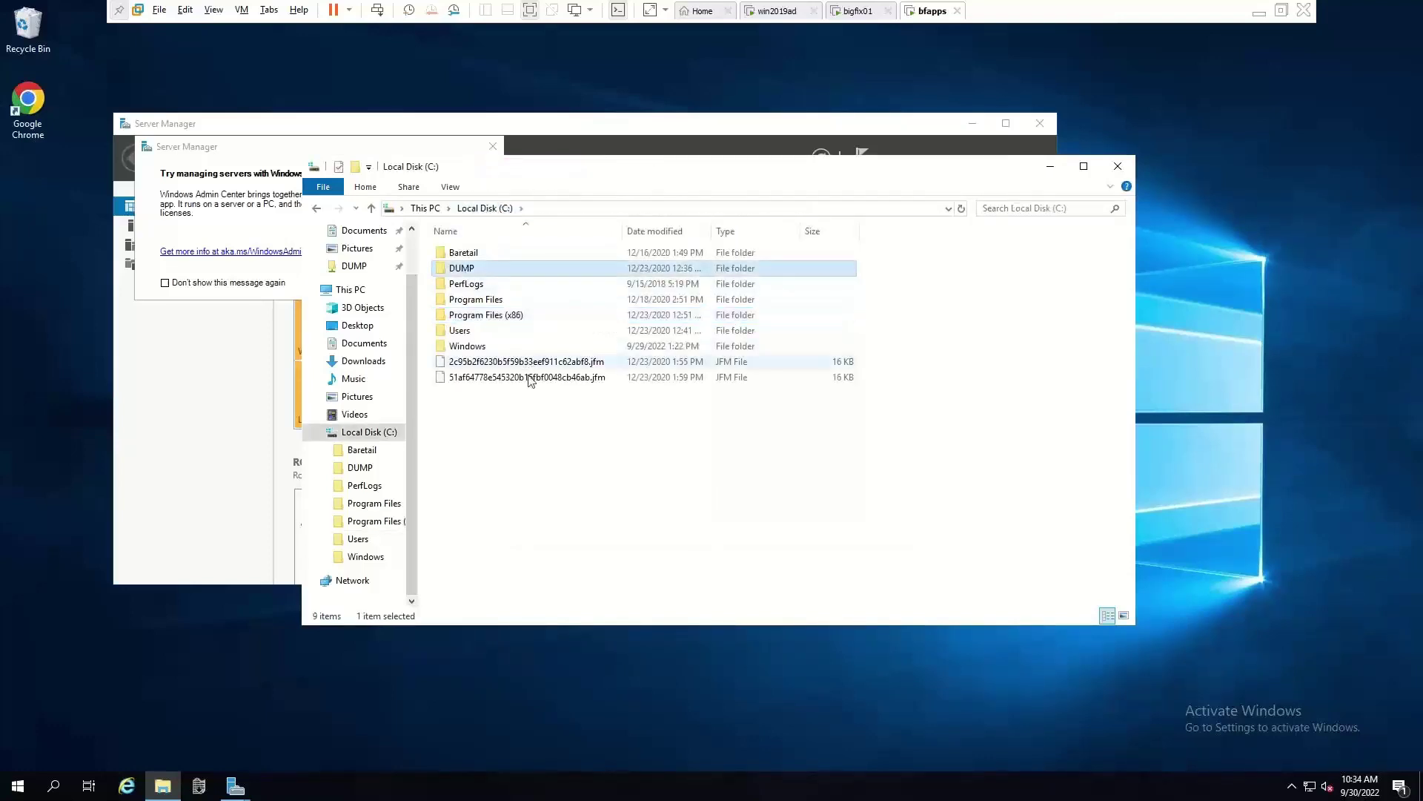
key("Return")
right_click(520, 427)
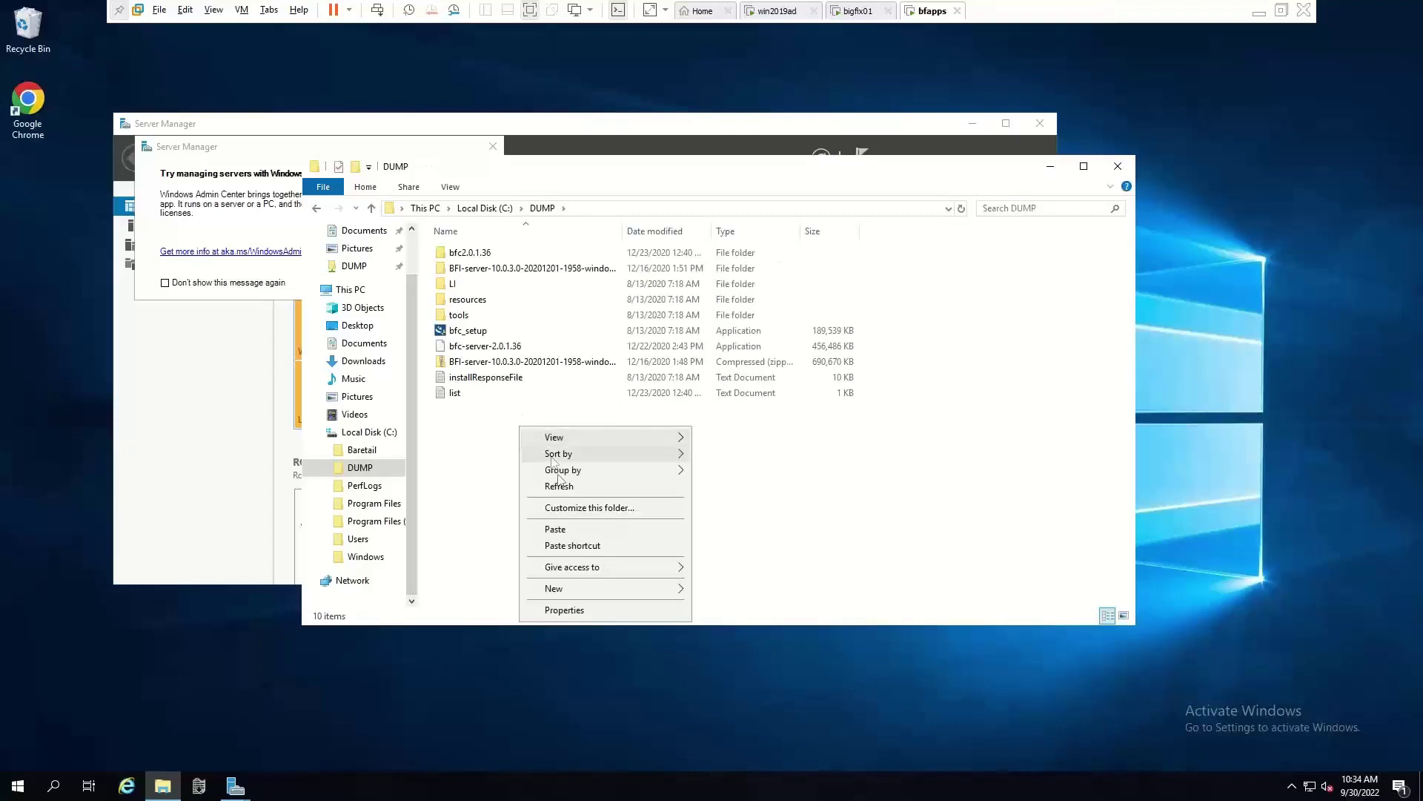
left_click(556, 529)
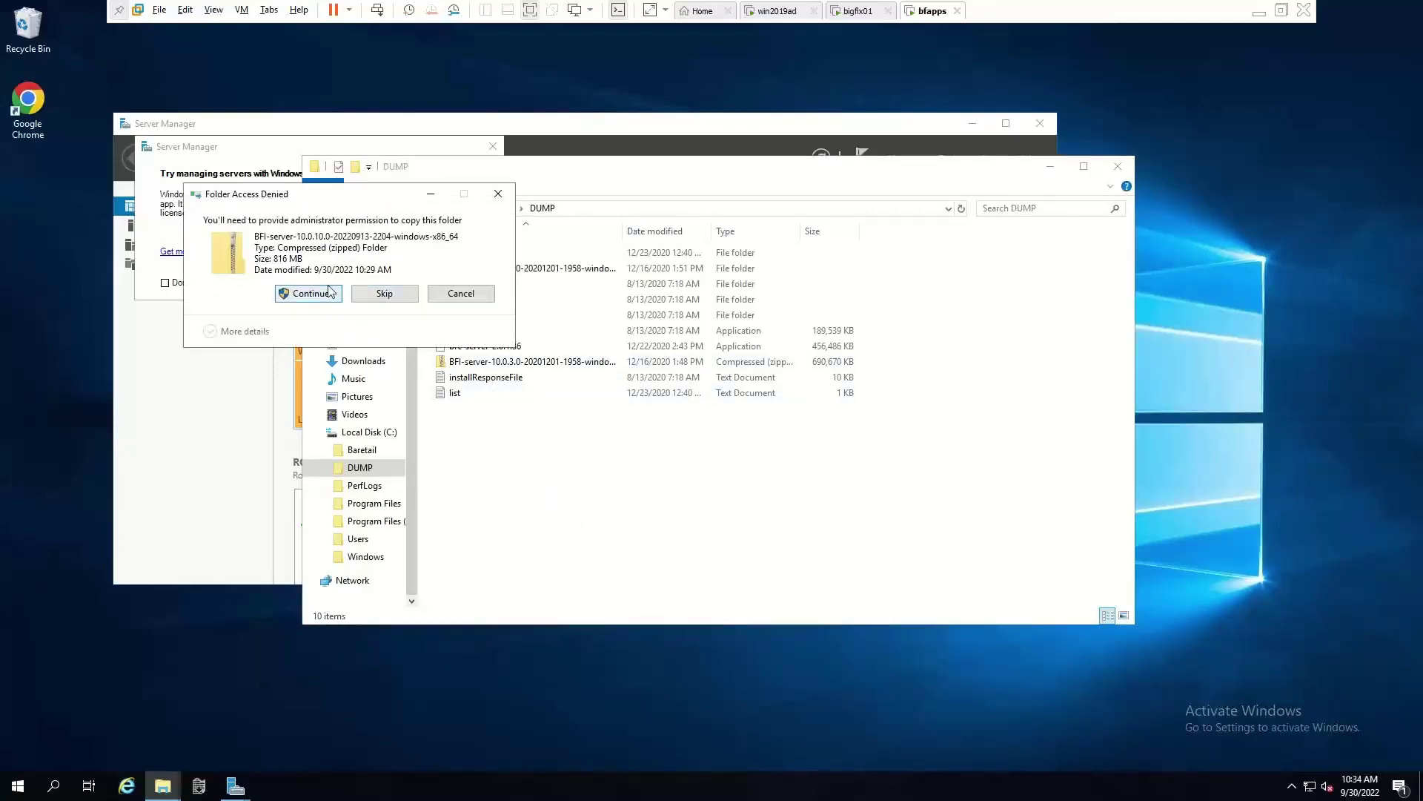
left_click(330, 291)
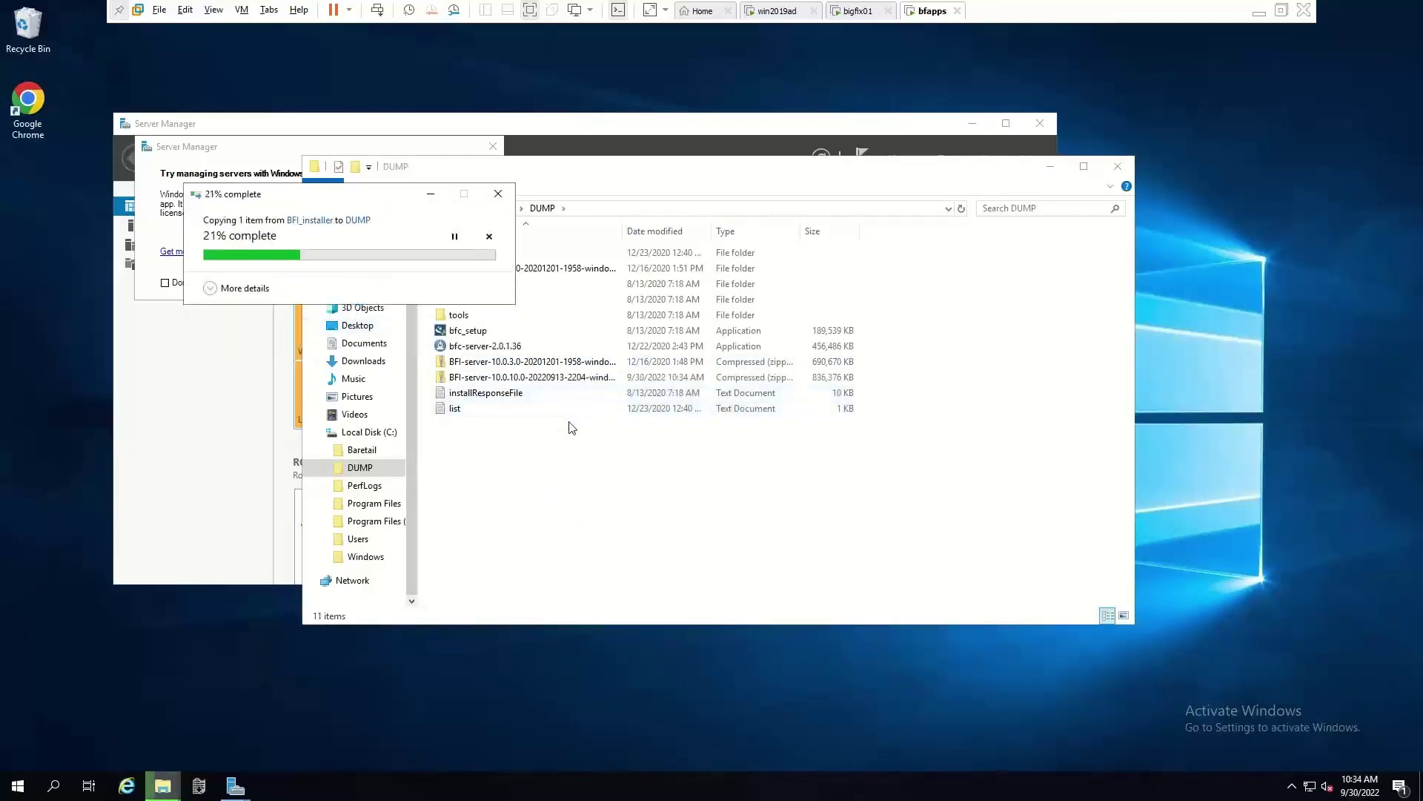
Step: Extract the copied BFI-server 10.0.10.0 zip into its own subfolder in C:\DUMP
left_click(533, 377)
right_click(533, 377)
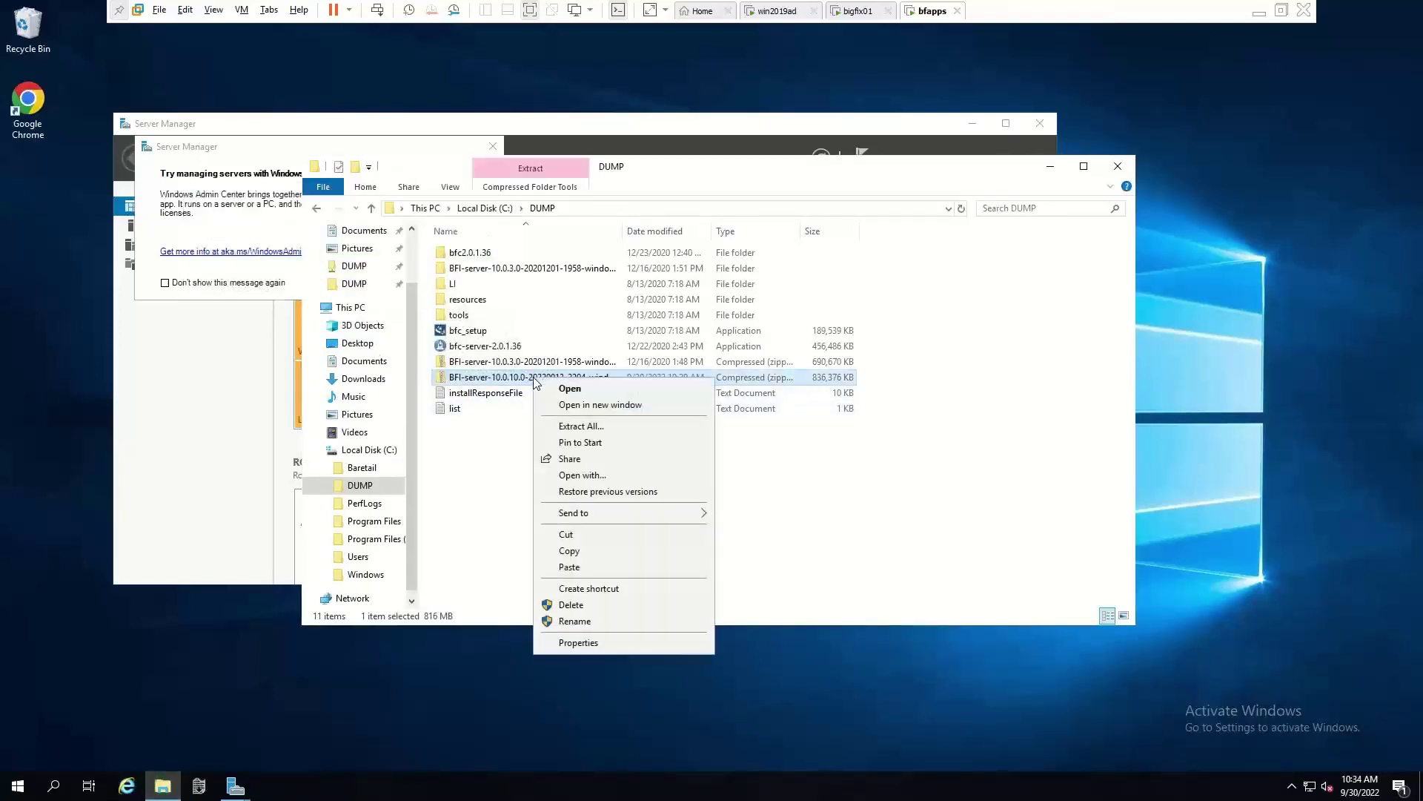
left_click(603, 429)
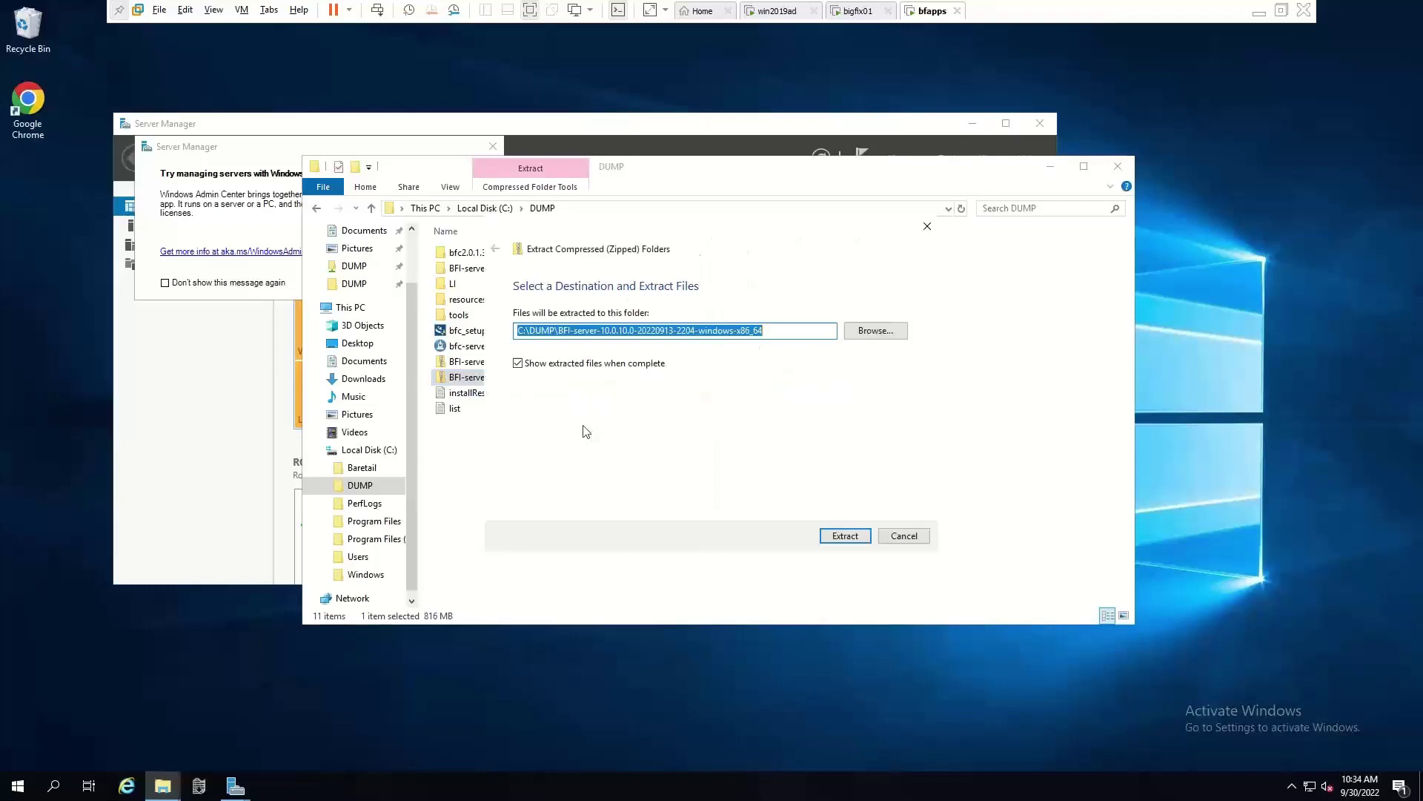
left_click(838, 533)
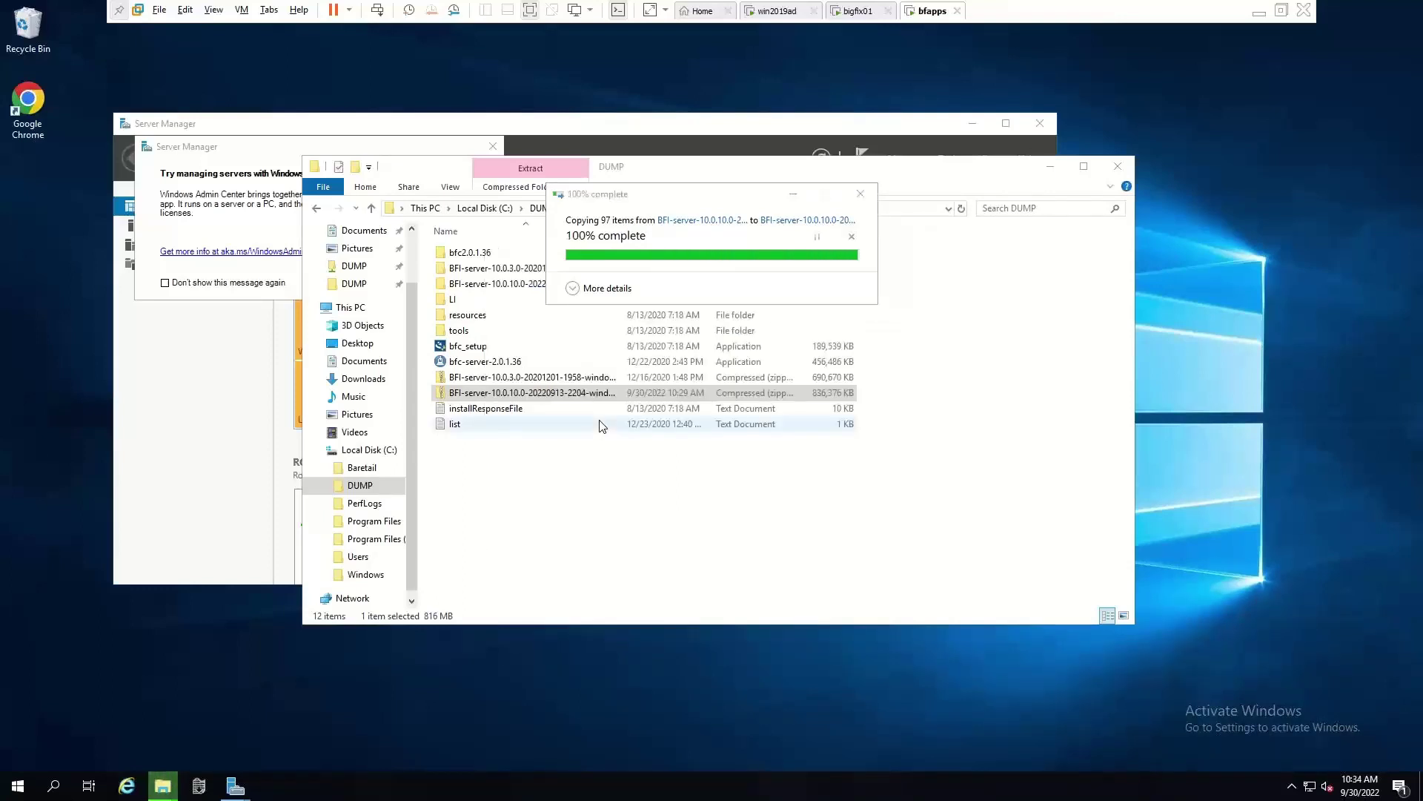
left_click(541, 350)
Step: Run setup-server-windows-x86_64 as administrator and keep English as the installer language
right_click(541, 352)
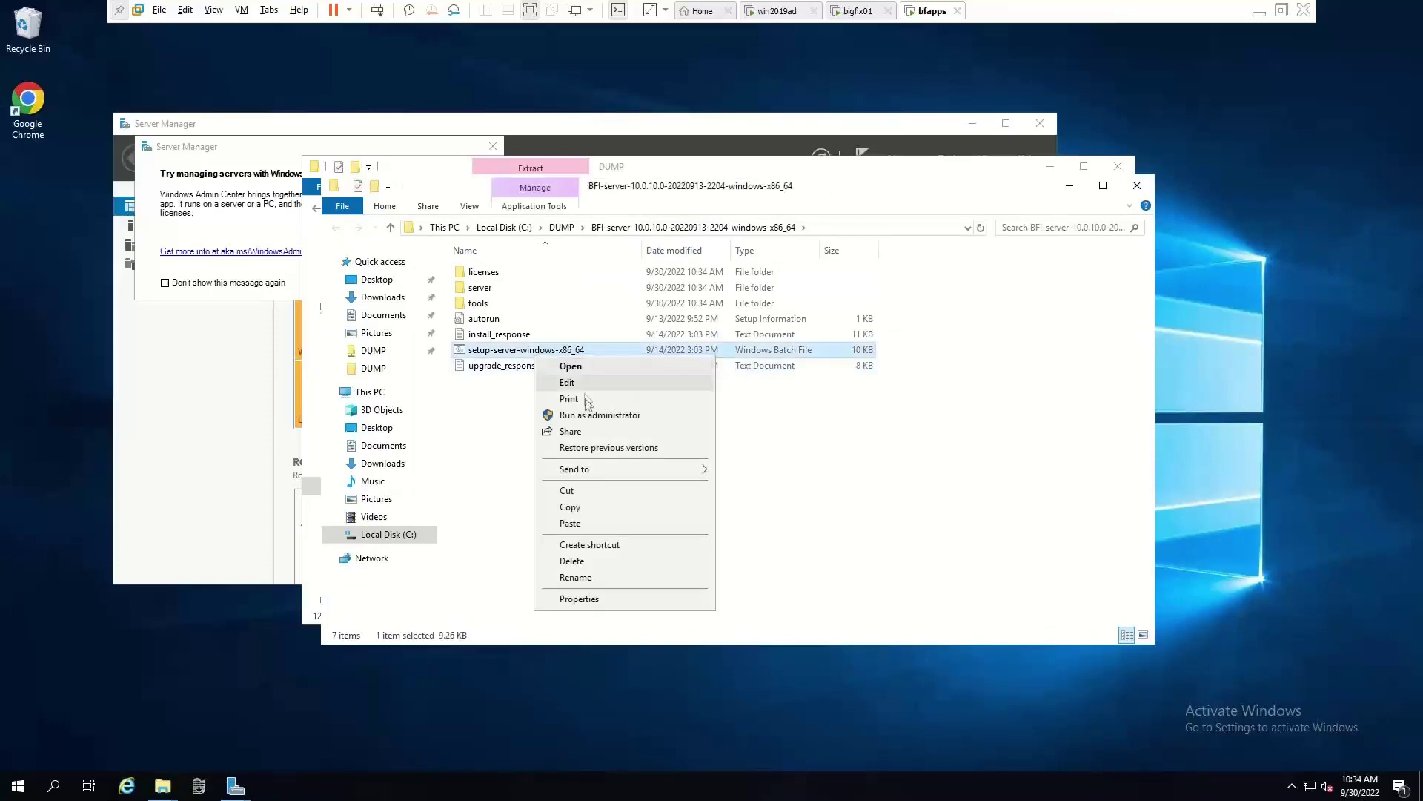
left_click(587, 417)
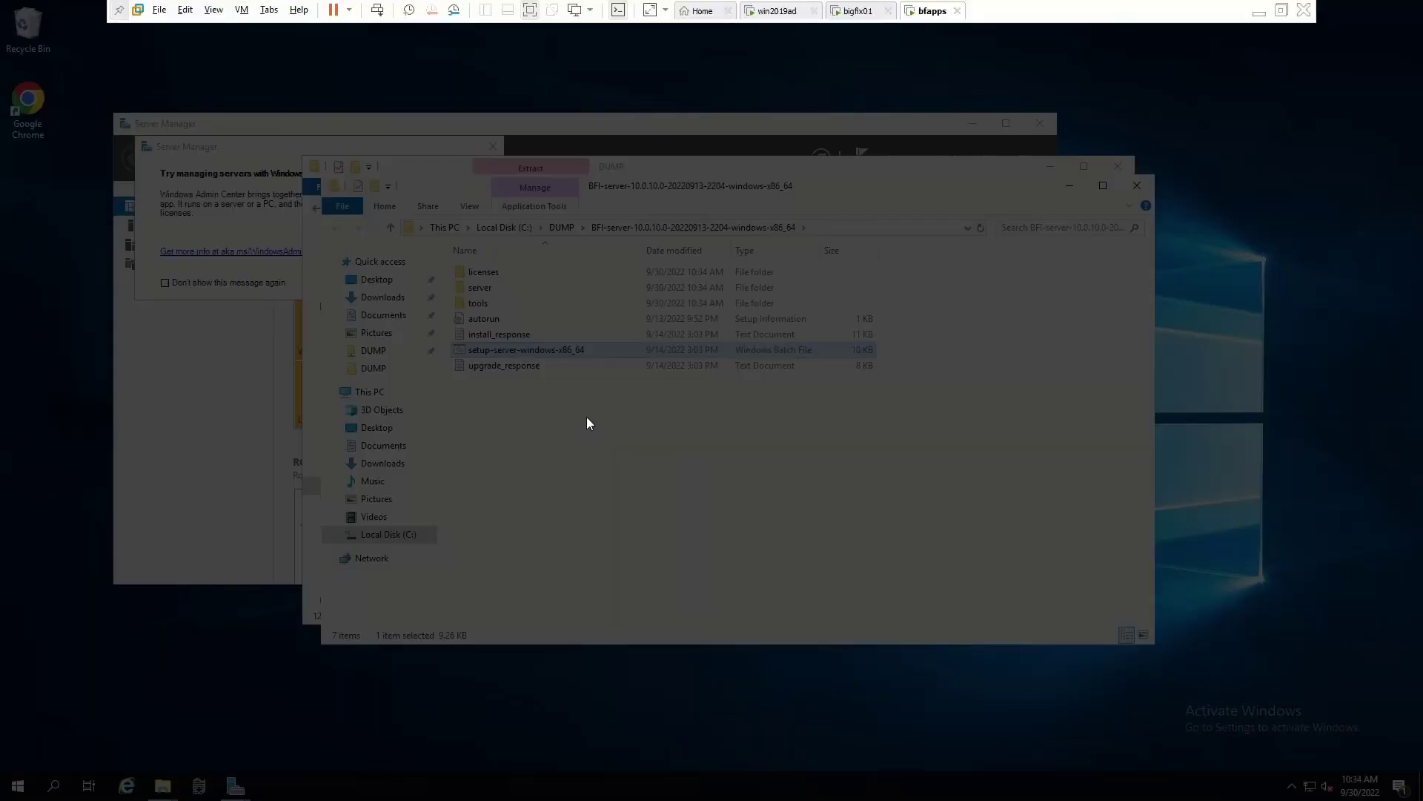
left_click(637, 485)
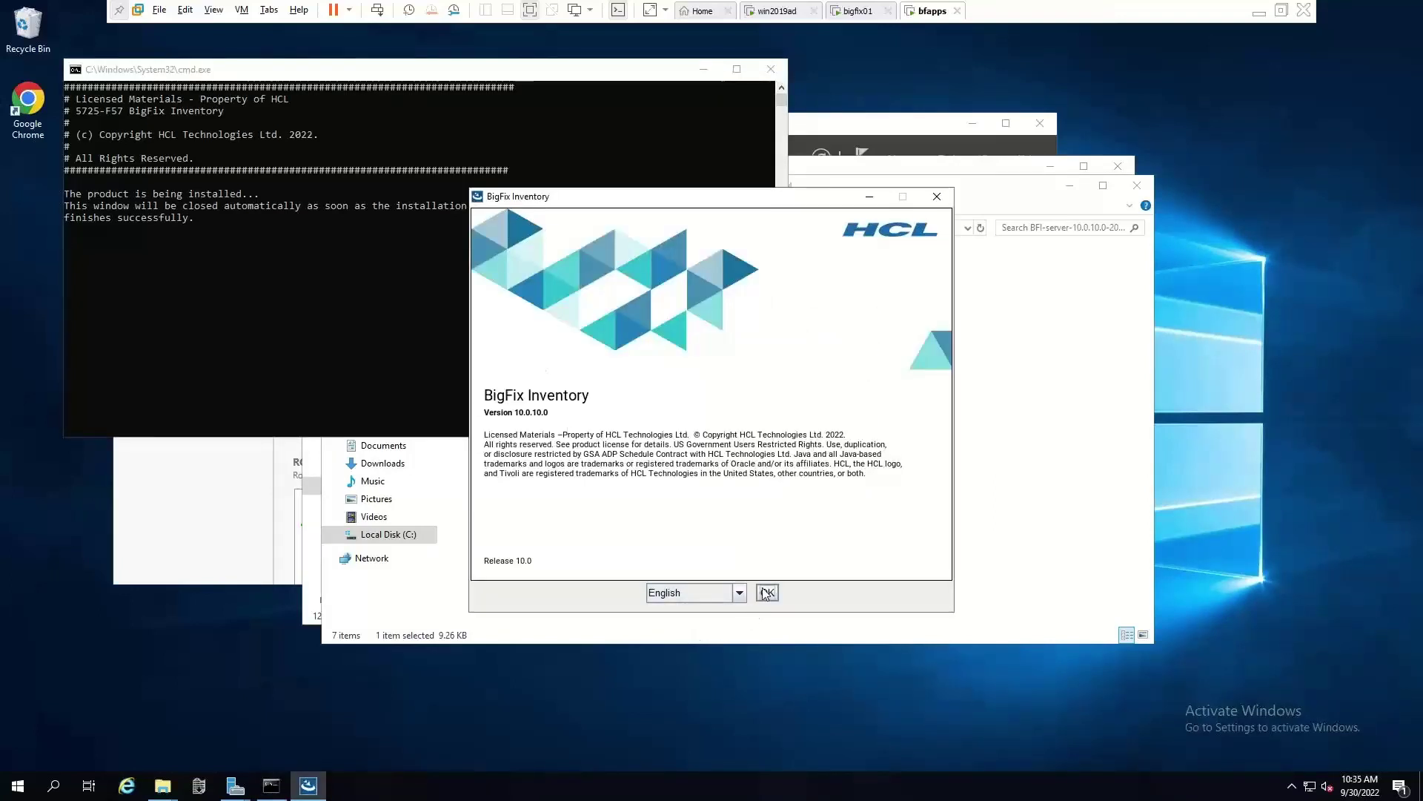
left_click(767, 592)
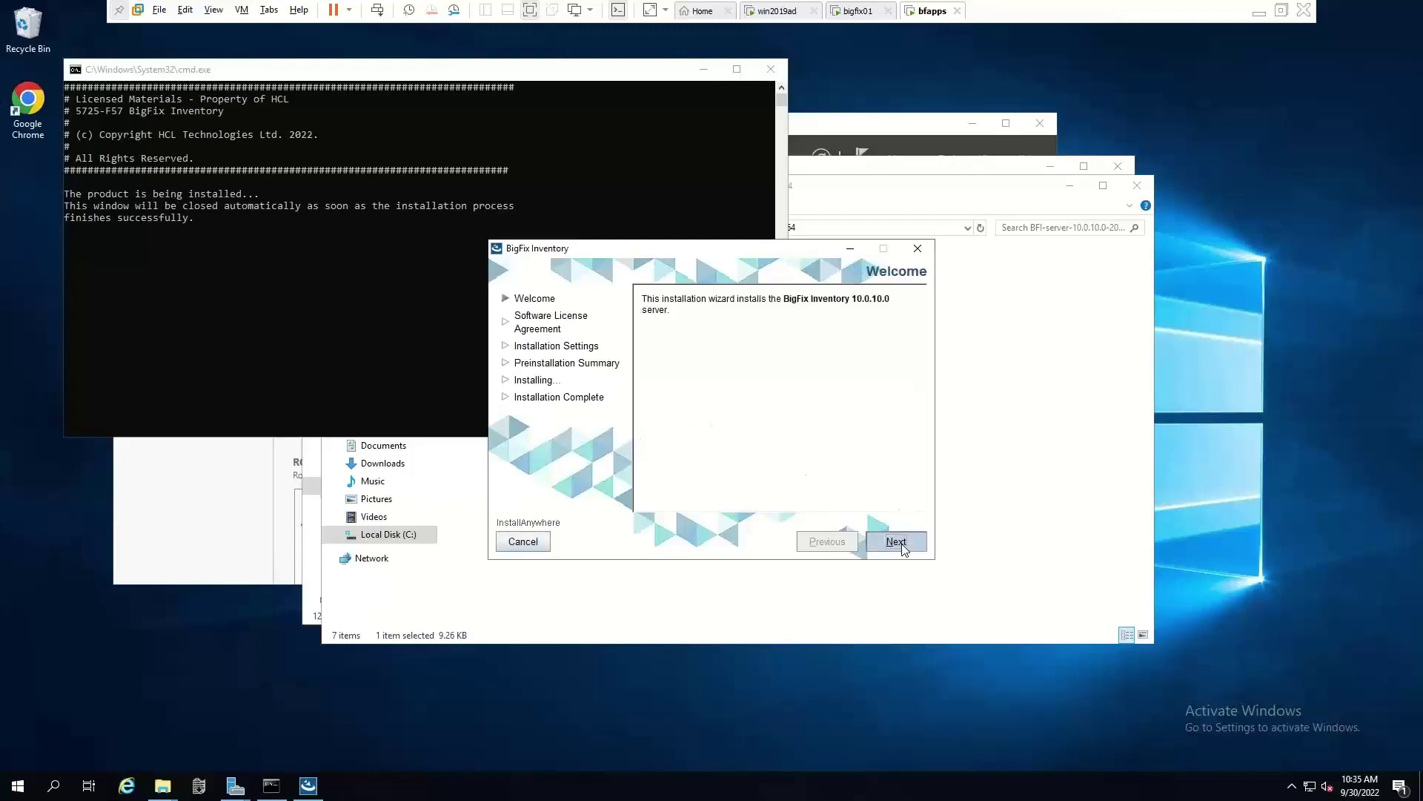
Step: Accept the license, pass prerequisites, keep path C:\Program Files\BigFix Enterprise\BFI and HTTPS port 9081
key("Return")
left_click(663, 456)
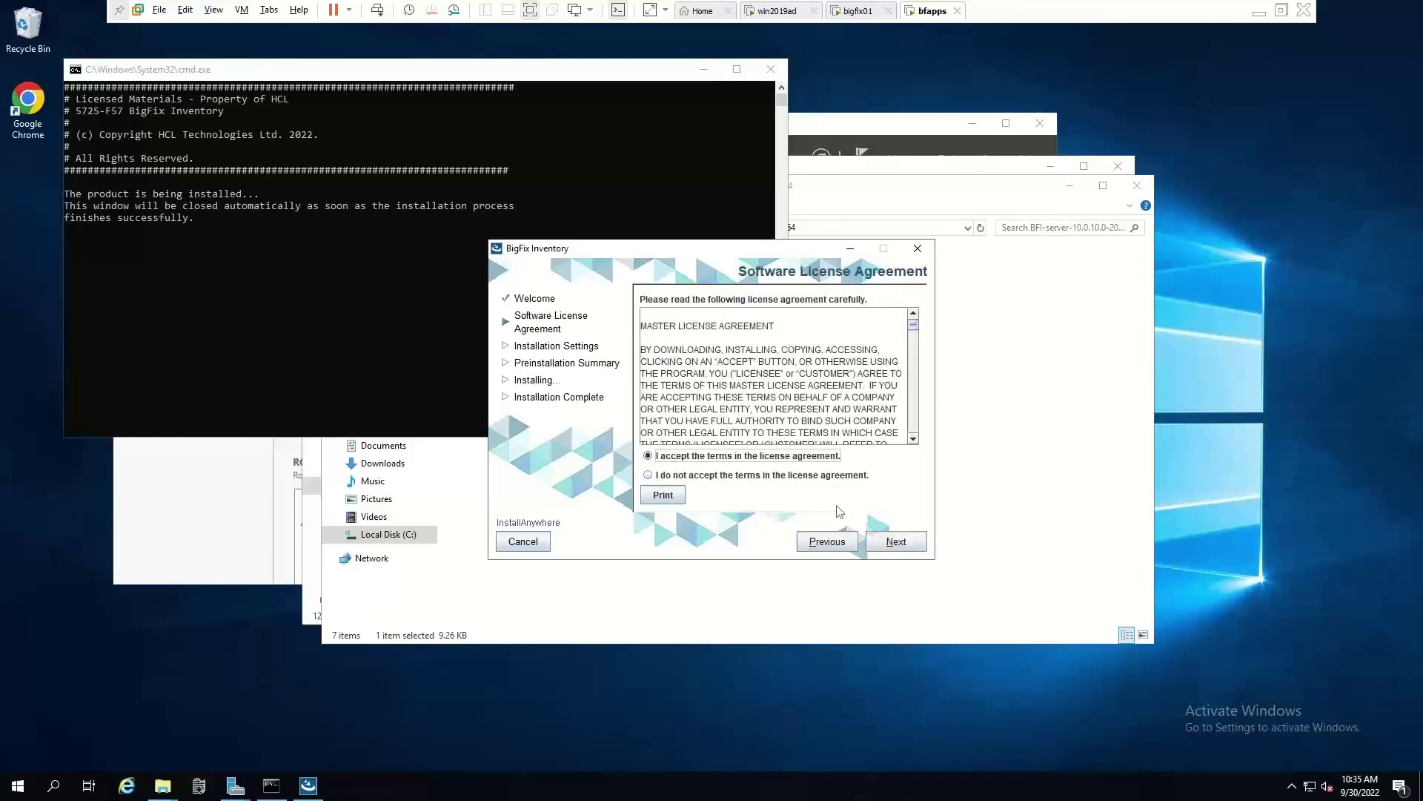
left_click(897, 542)
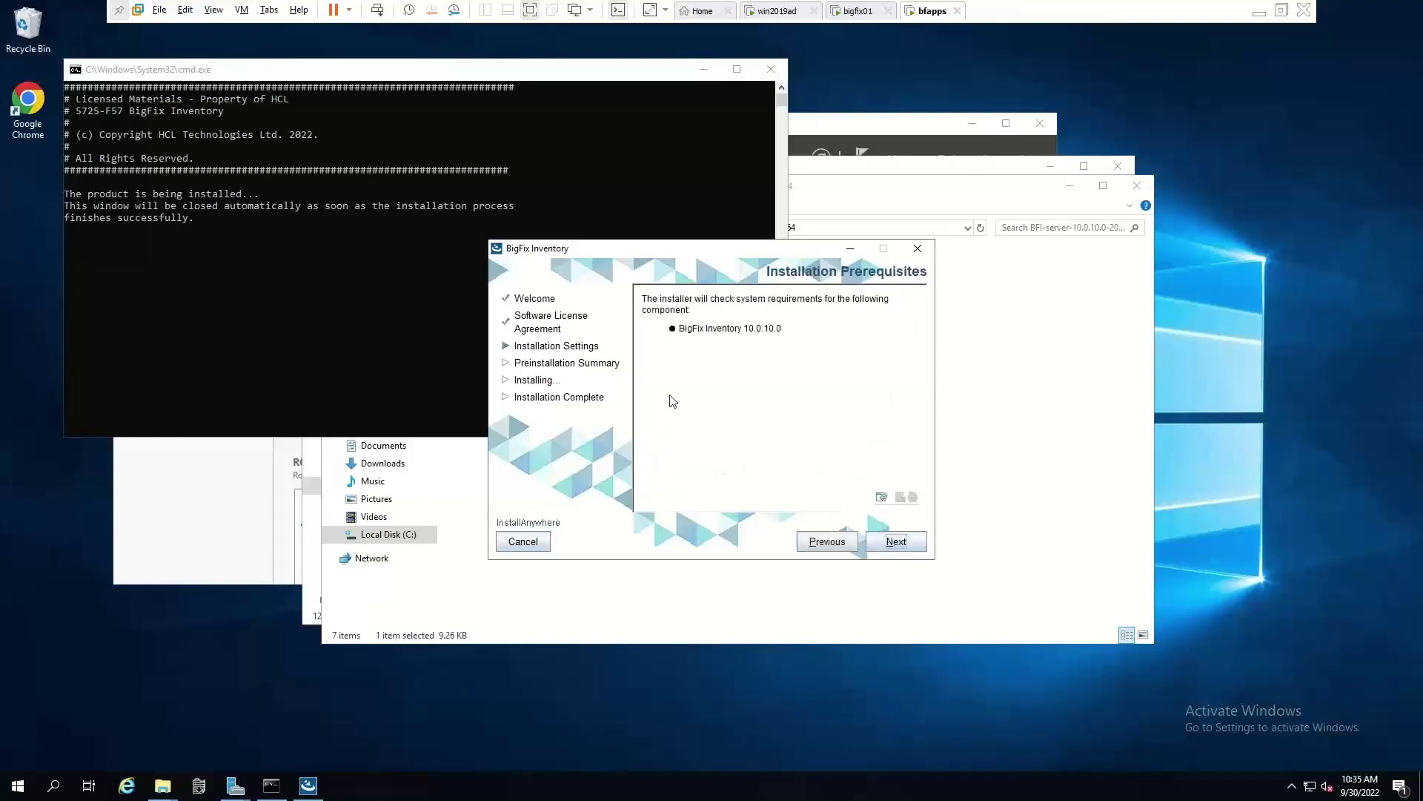
left_click(898, 542)
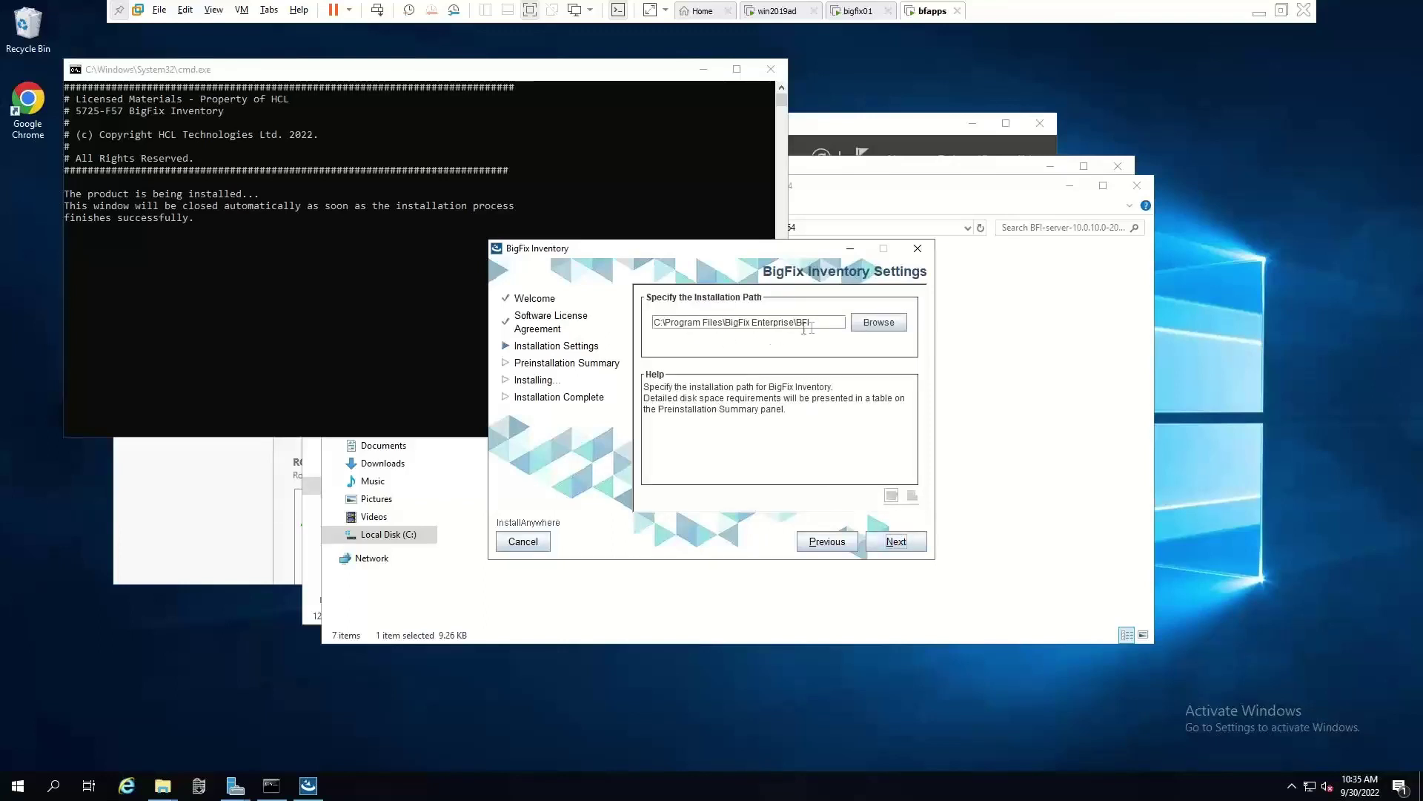
left_click(896, 542)
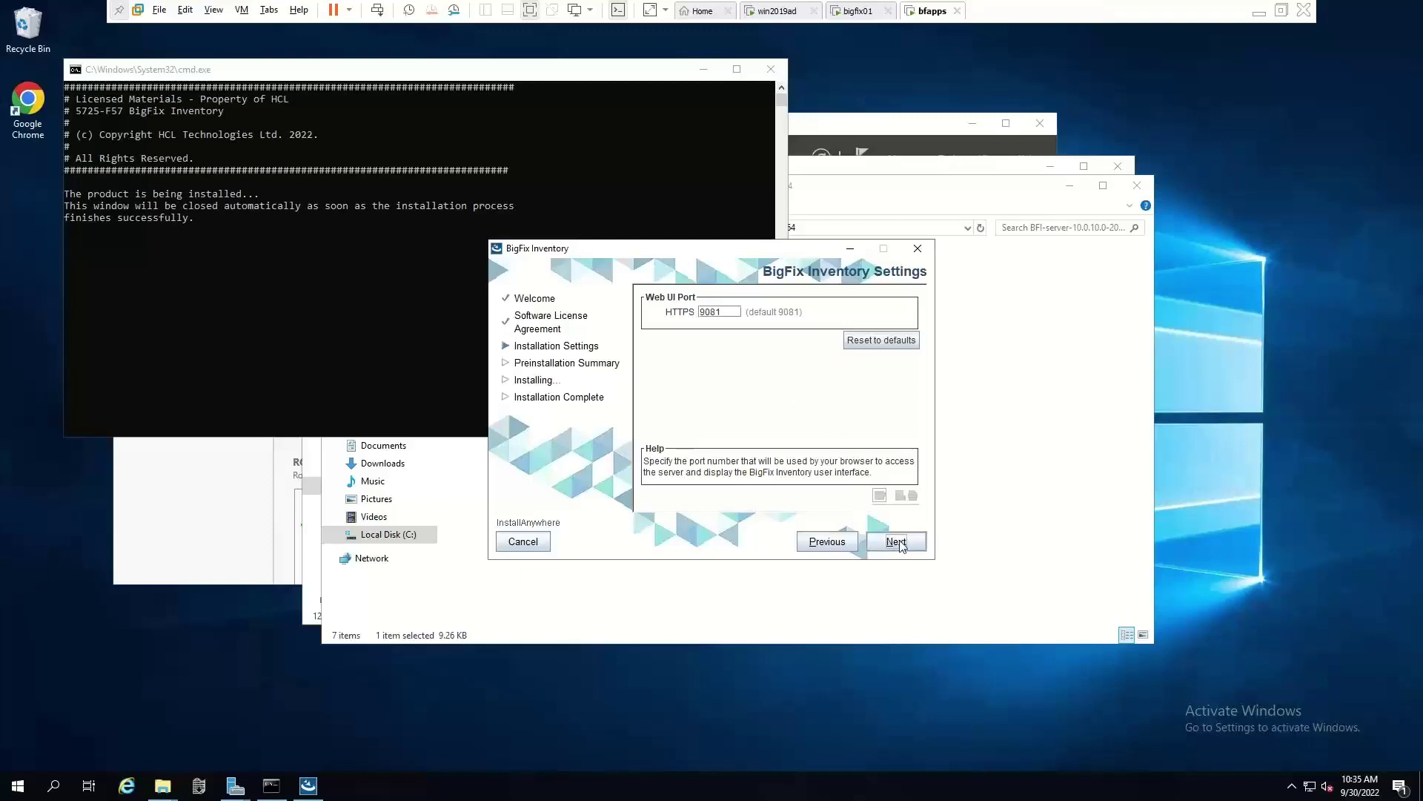
left_click(899, 543)
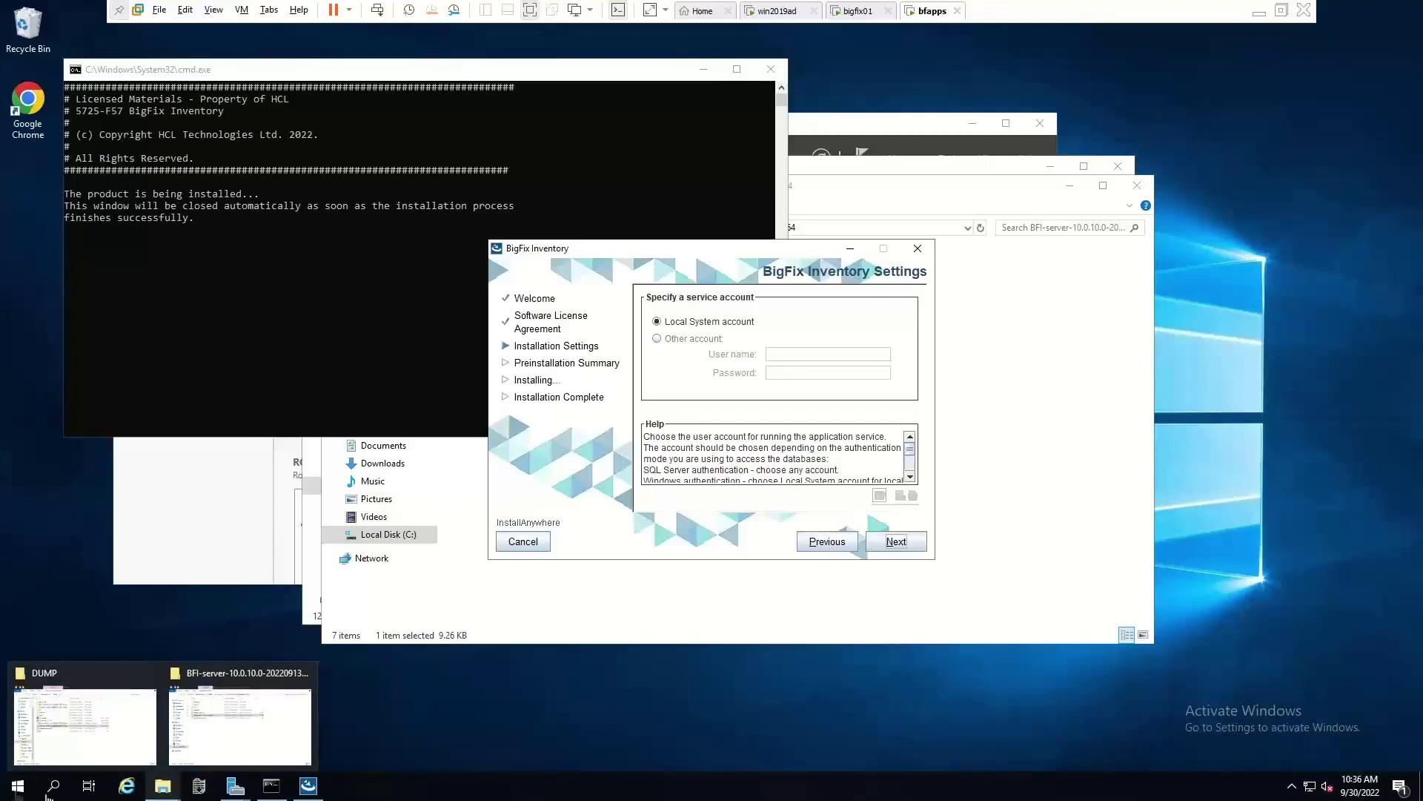
Step: Launch Services and open the Application Management service's Log On properties
left_click(16, 794)
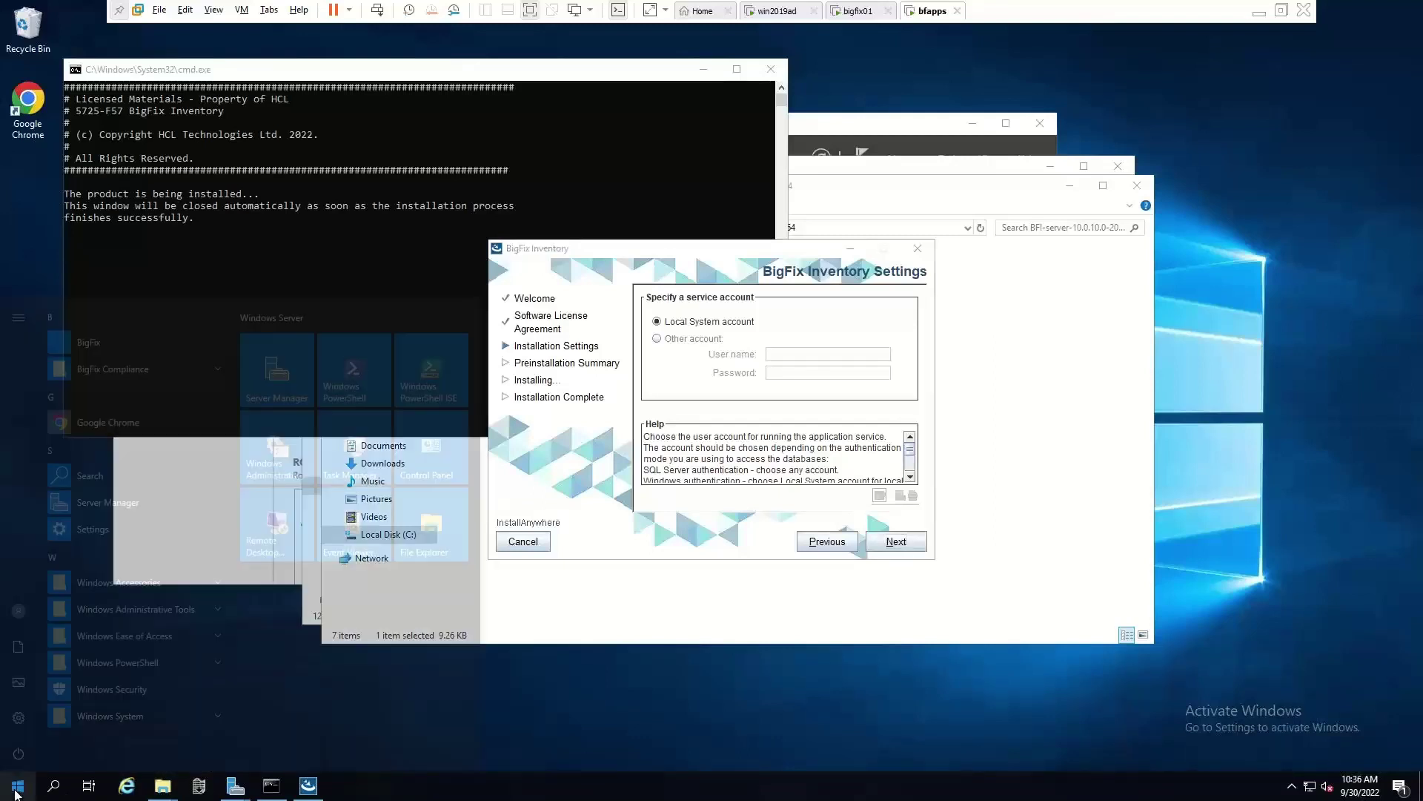
type("serv")
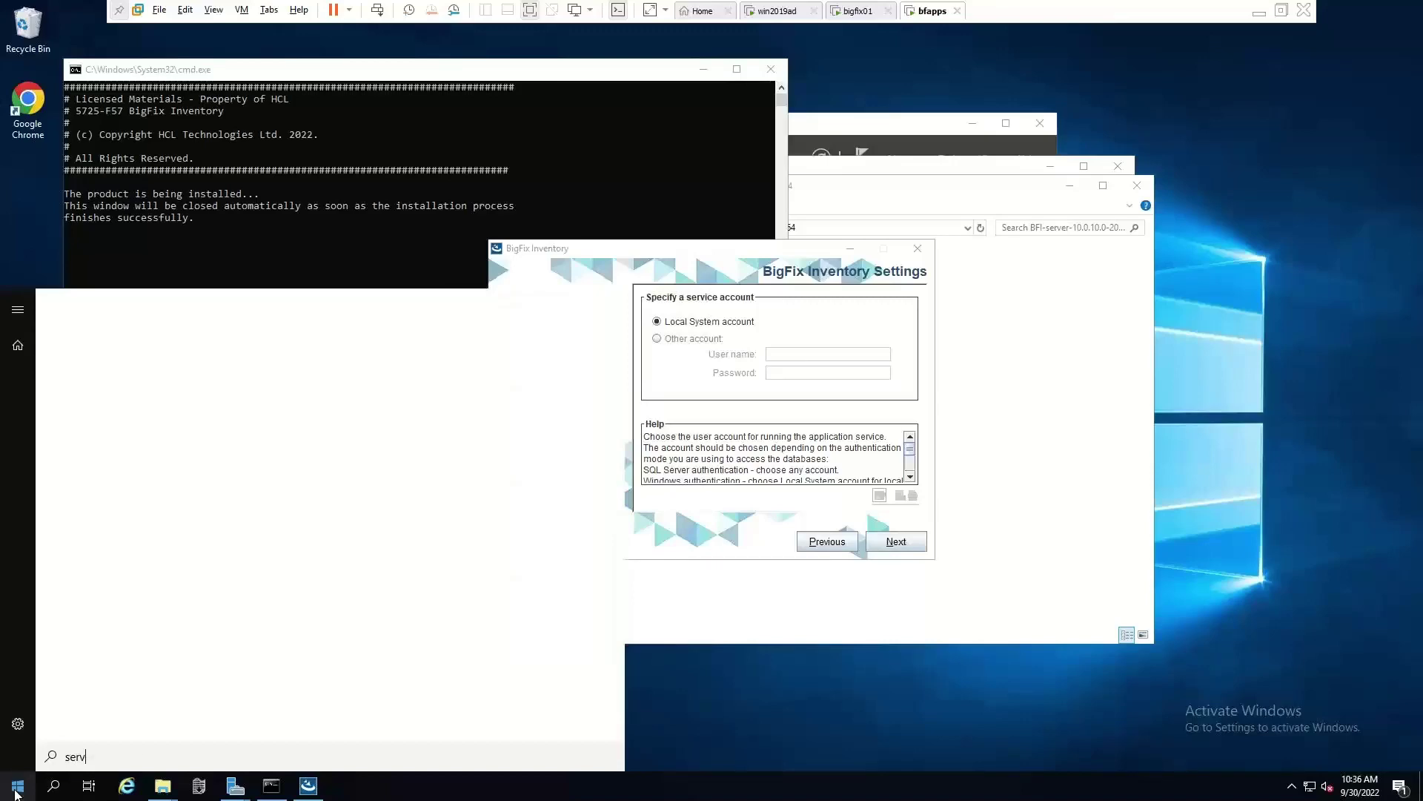
type("i")
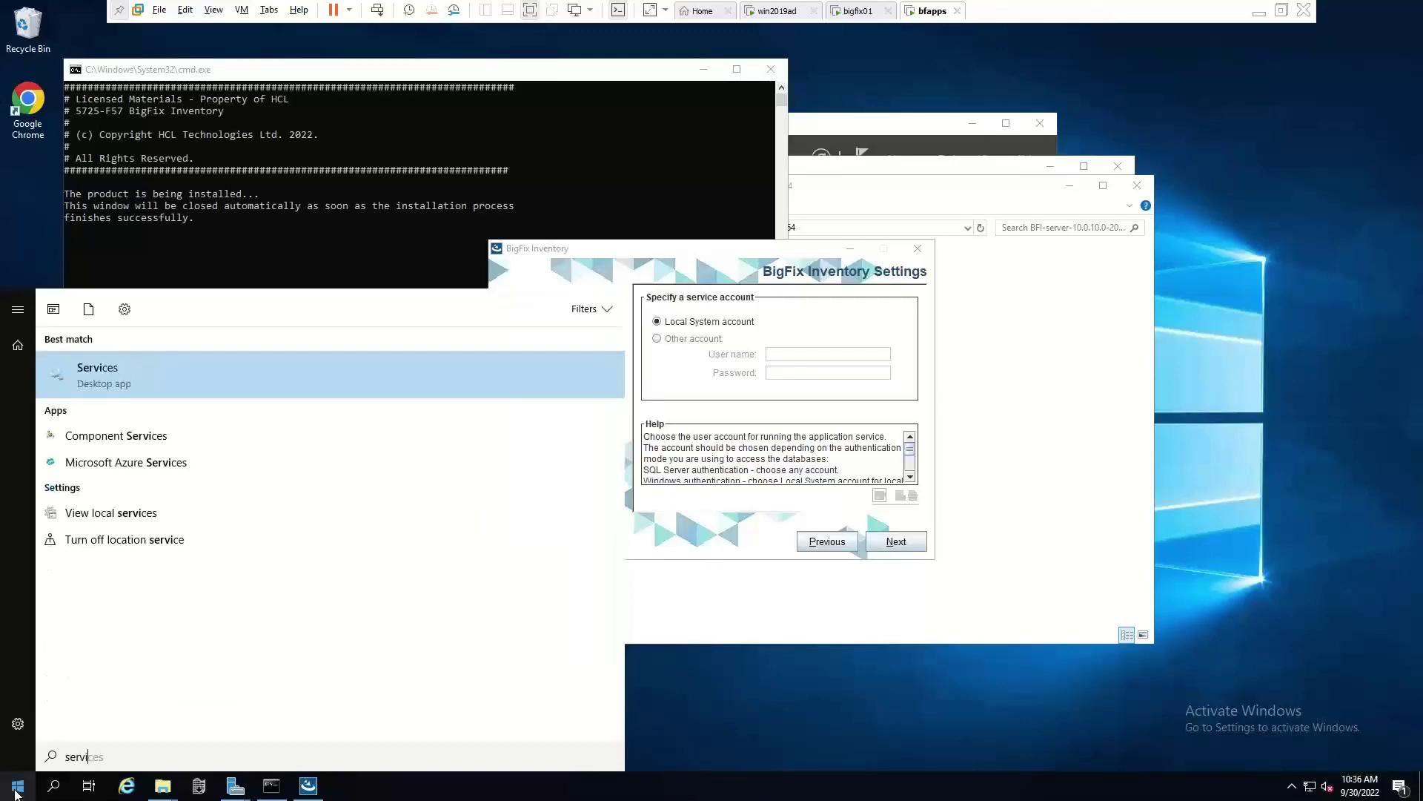
left_click(15, 793)
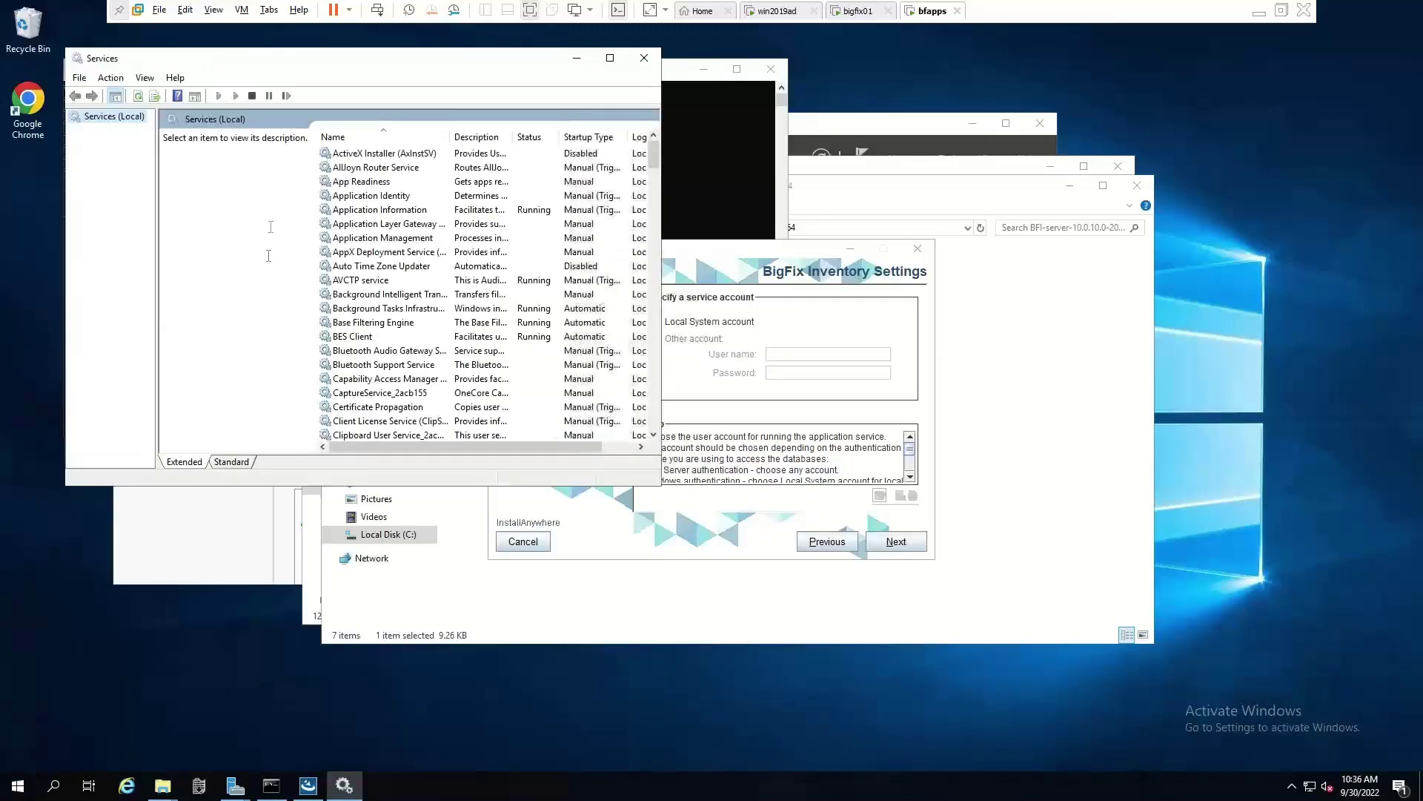
left_click(429, 239)
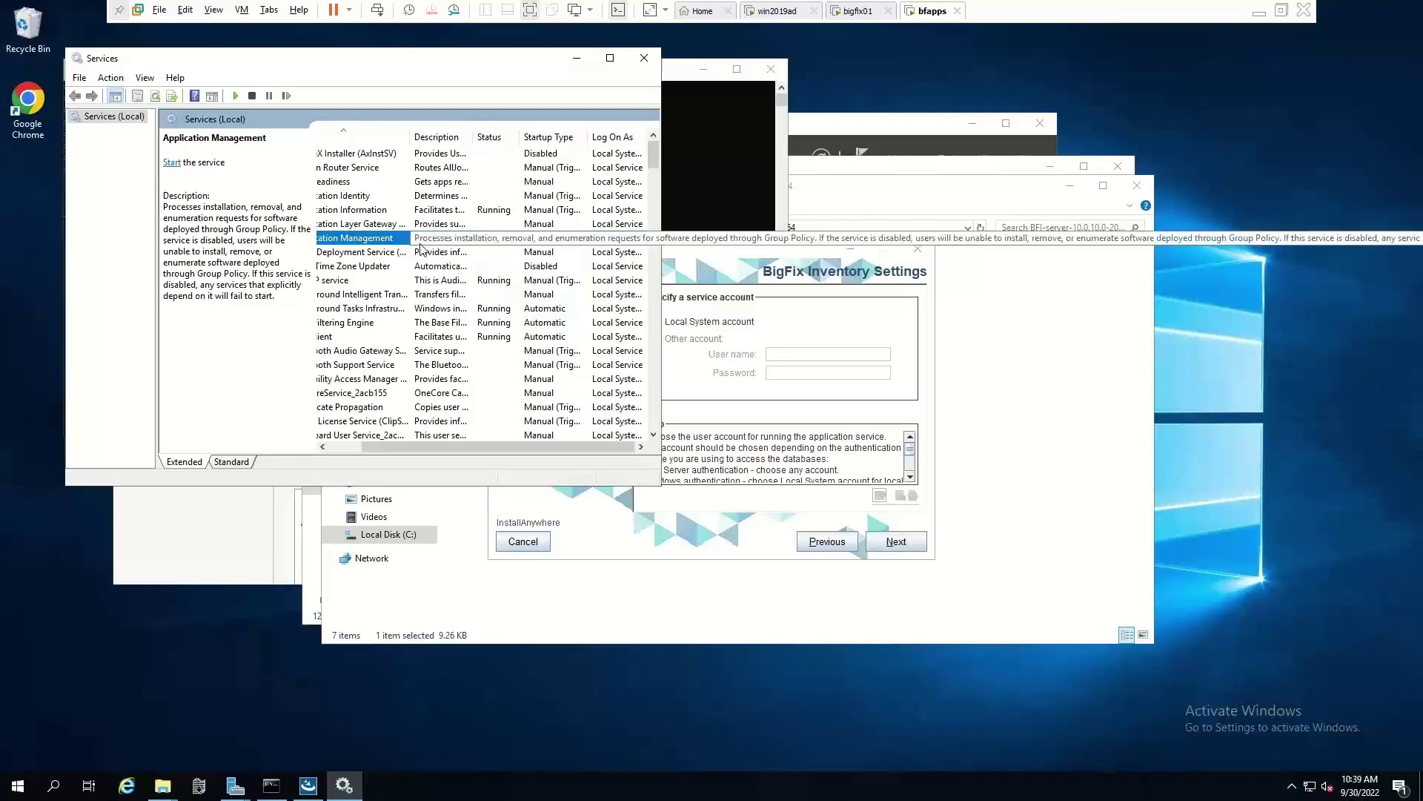
right_click(405, 243)
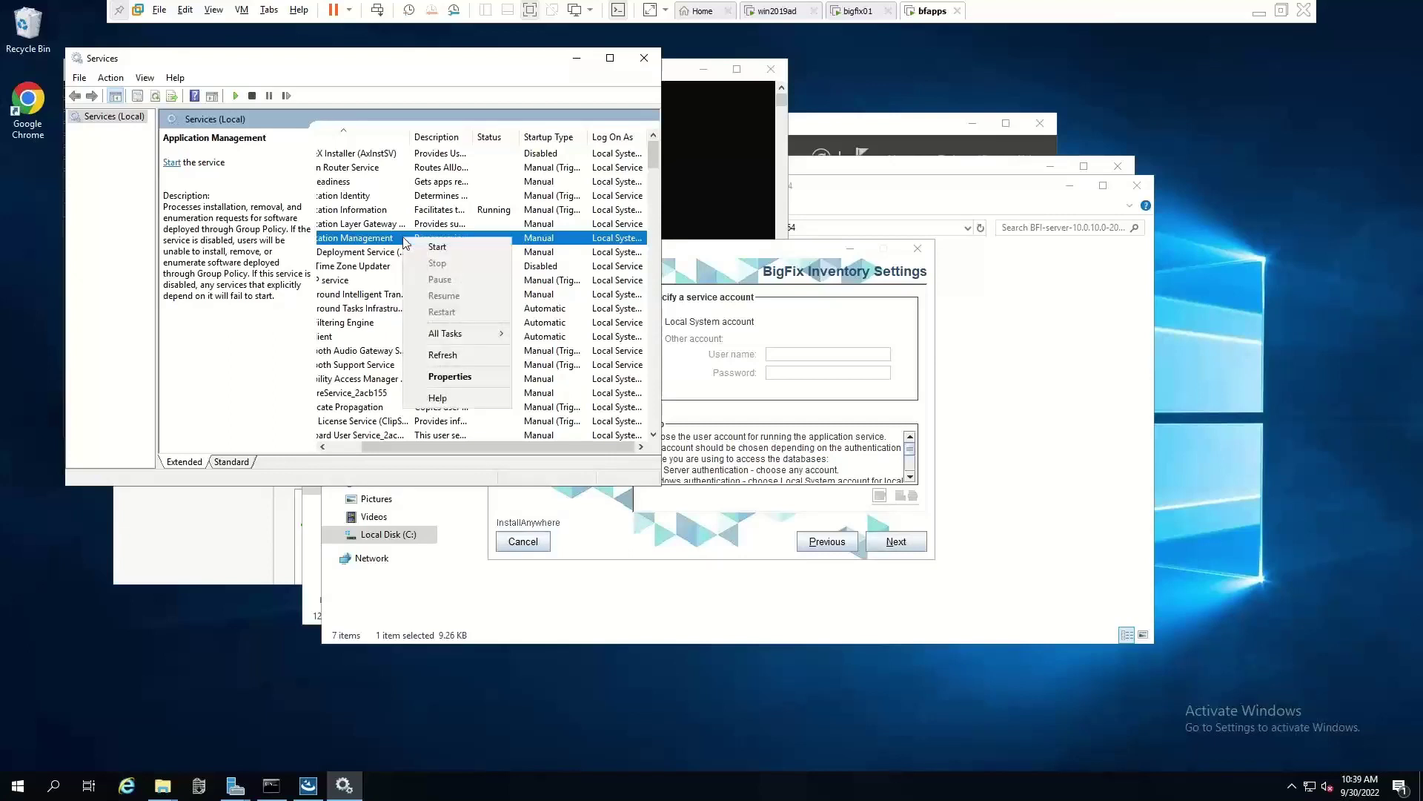
left_click(454, 372)
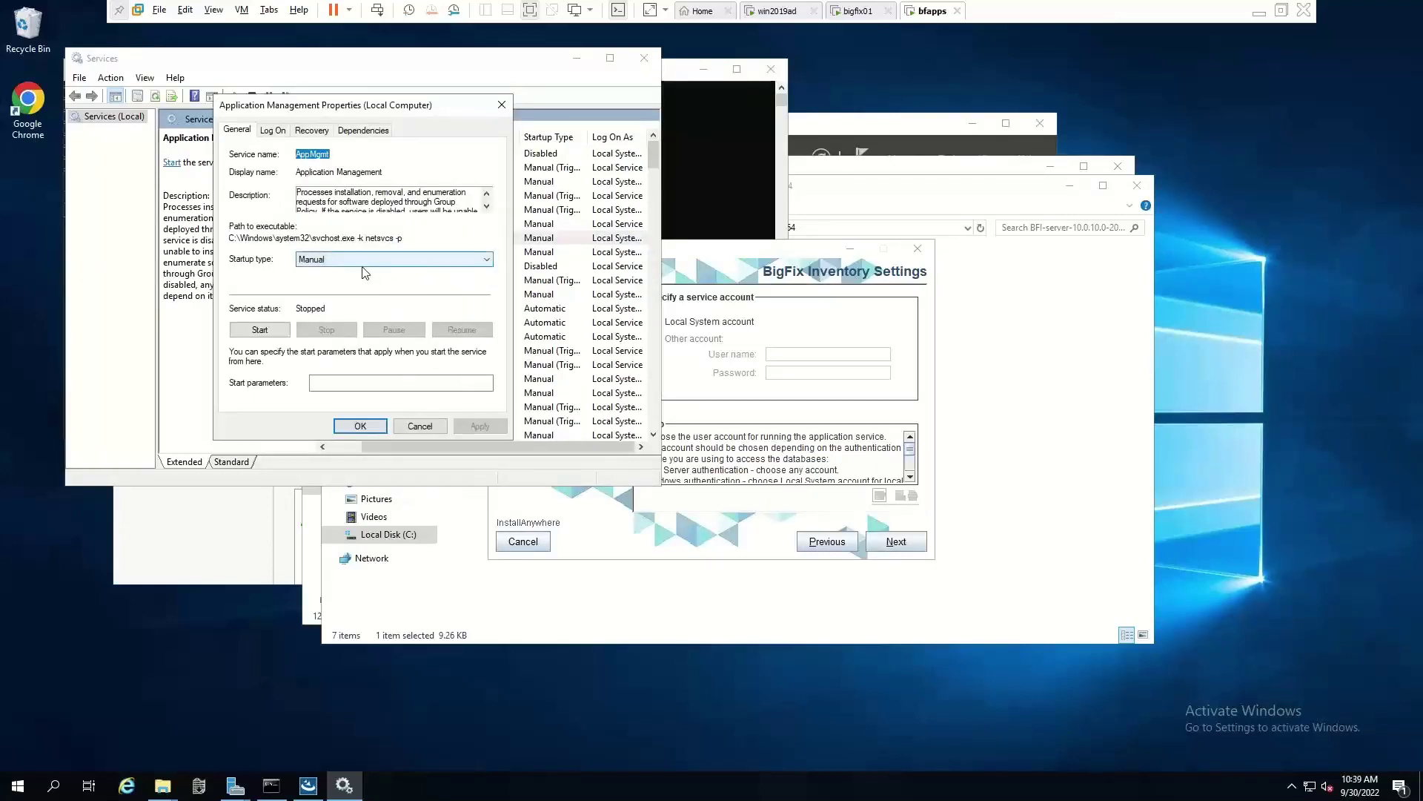
left_click(286, 135)
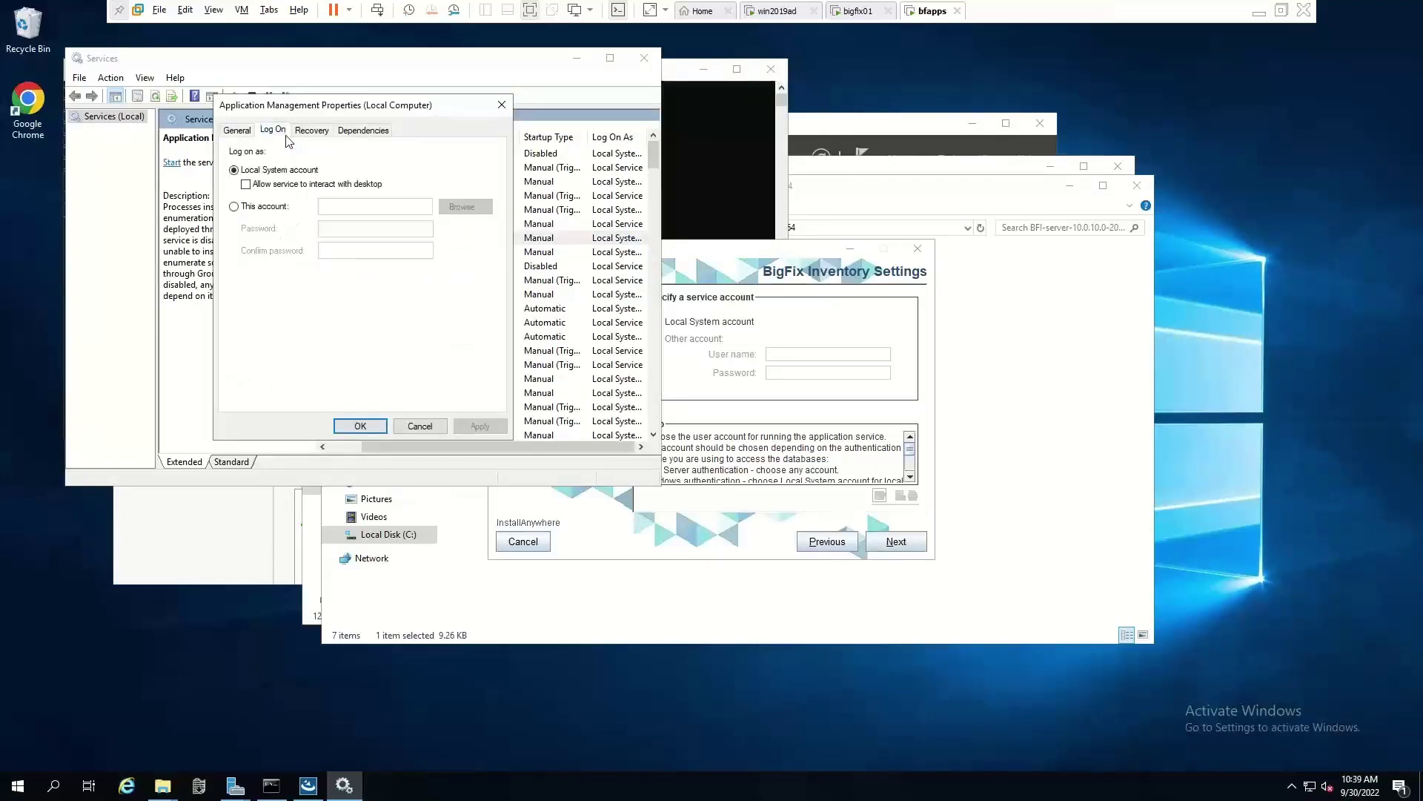
Step: Set the service to log on as svc_inventory_admin with its password, granting Log On As A Service
left_click(266, 209)
left_click(346, 207)
type("devland\\sv")
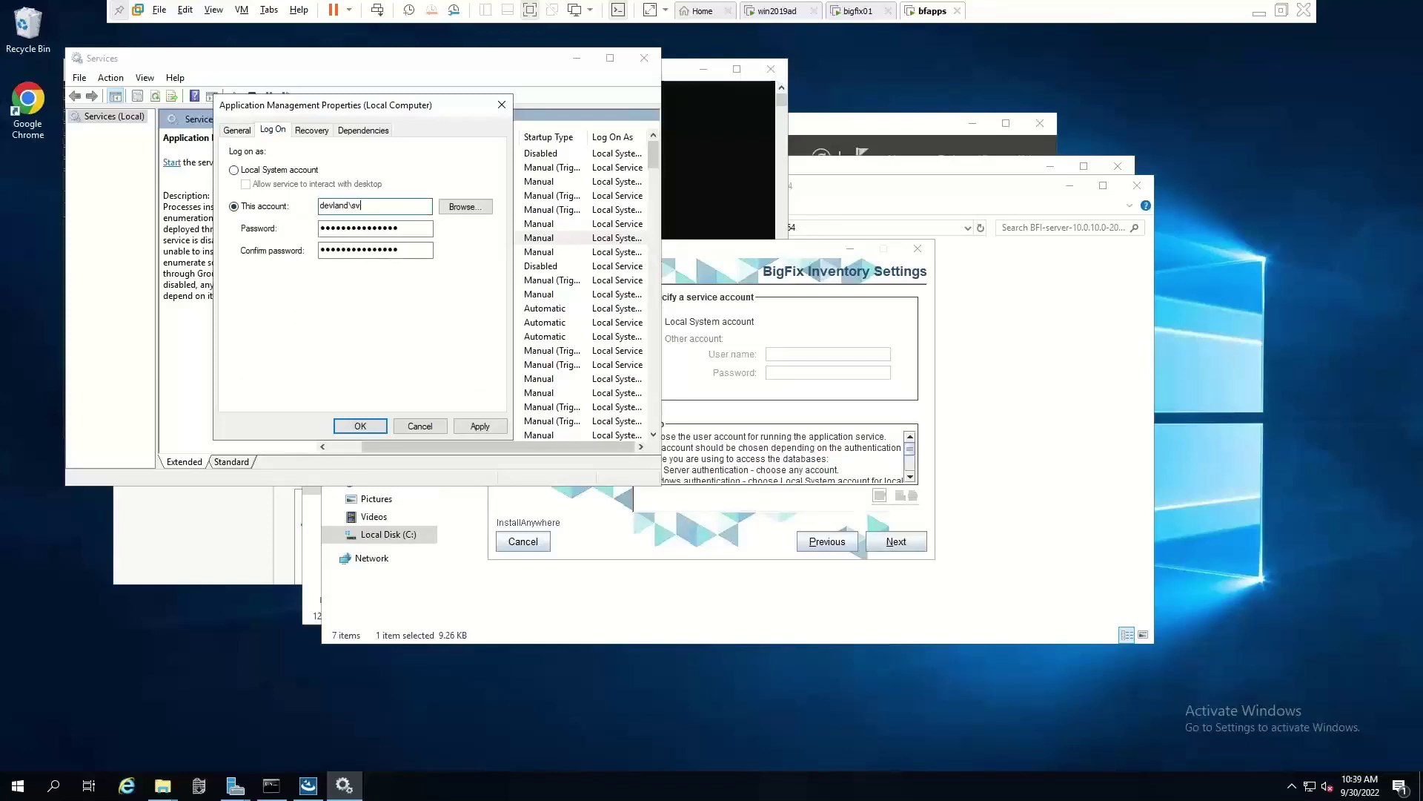
type("entory_admin")
key("Tab")
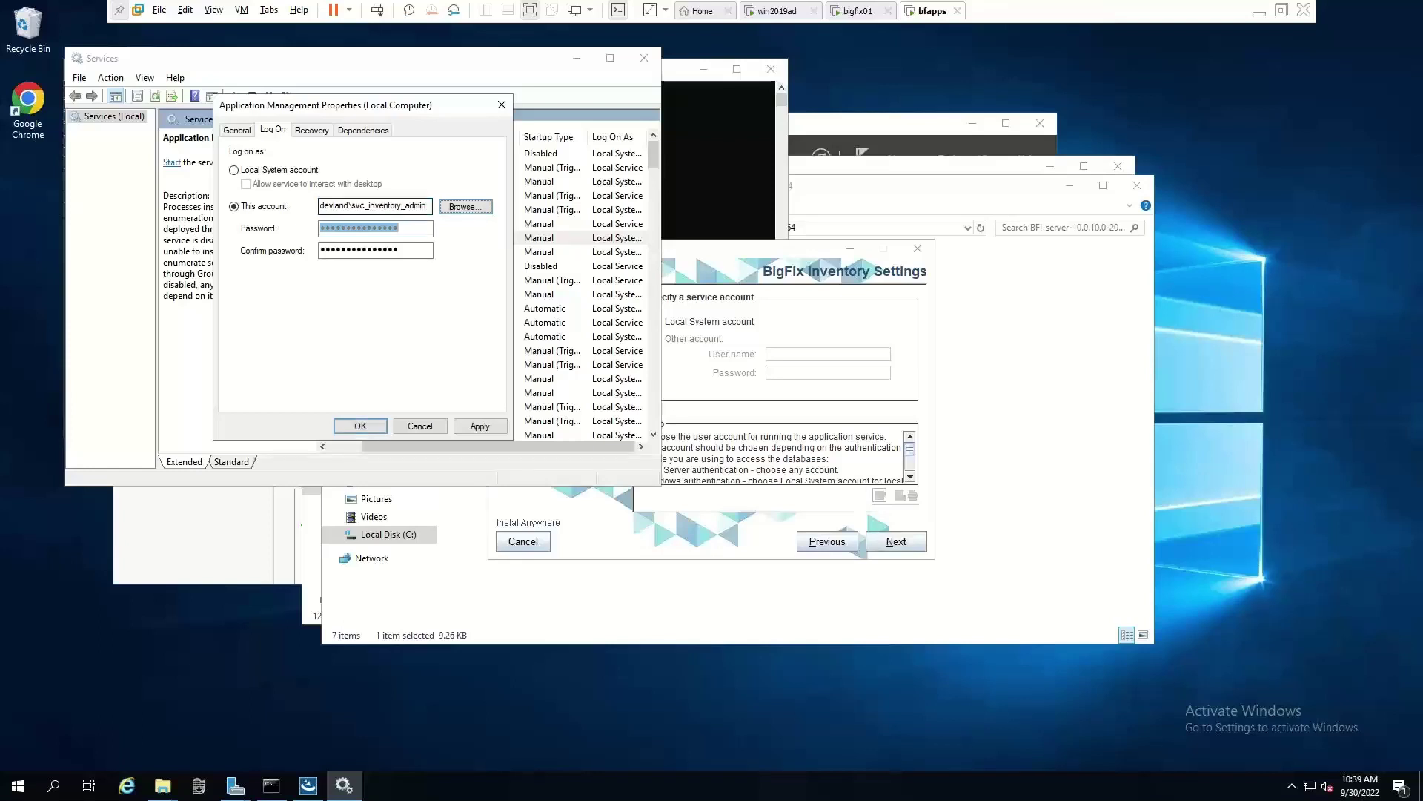
type("********")
key("Tab")
type("********")
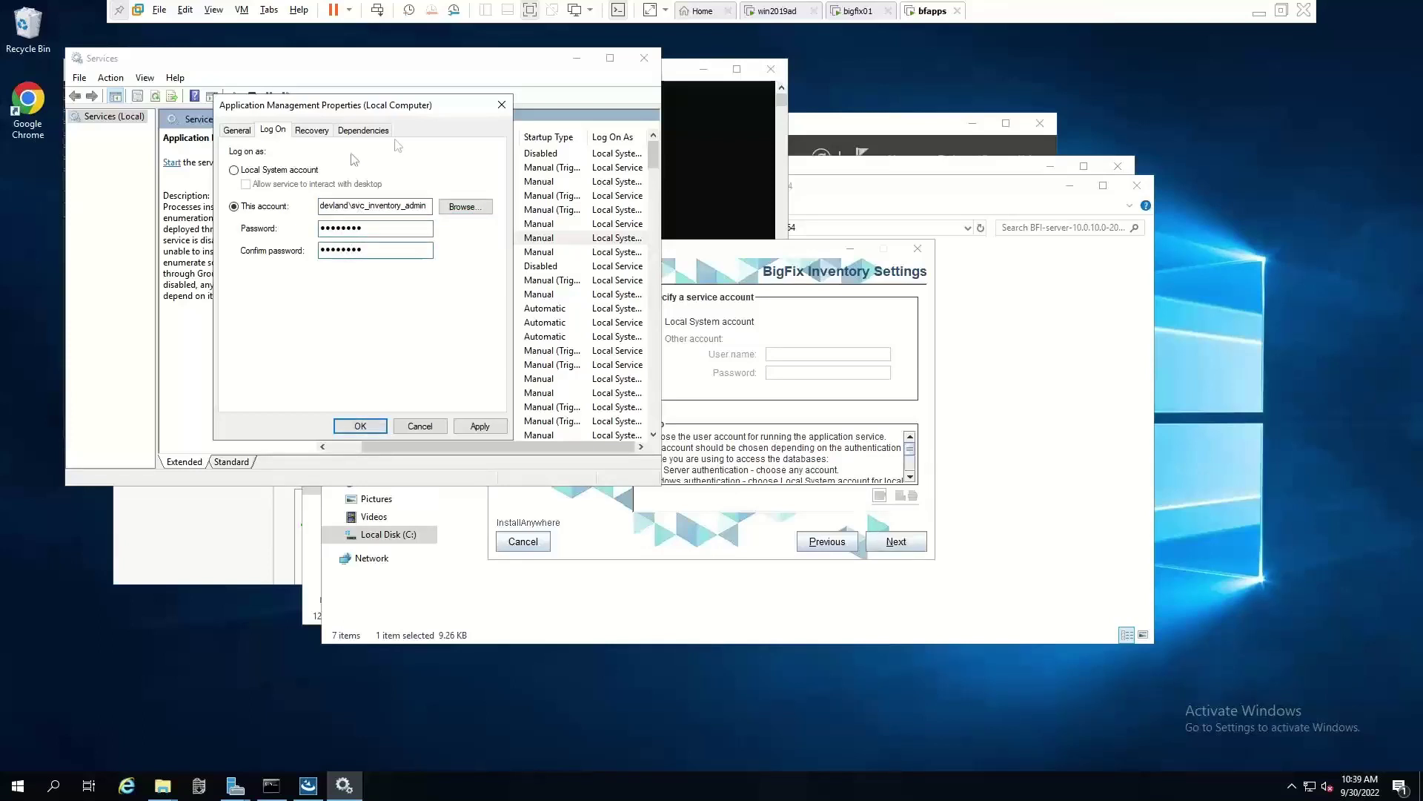
left_click(497, 421)
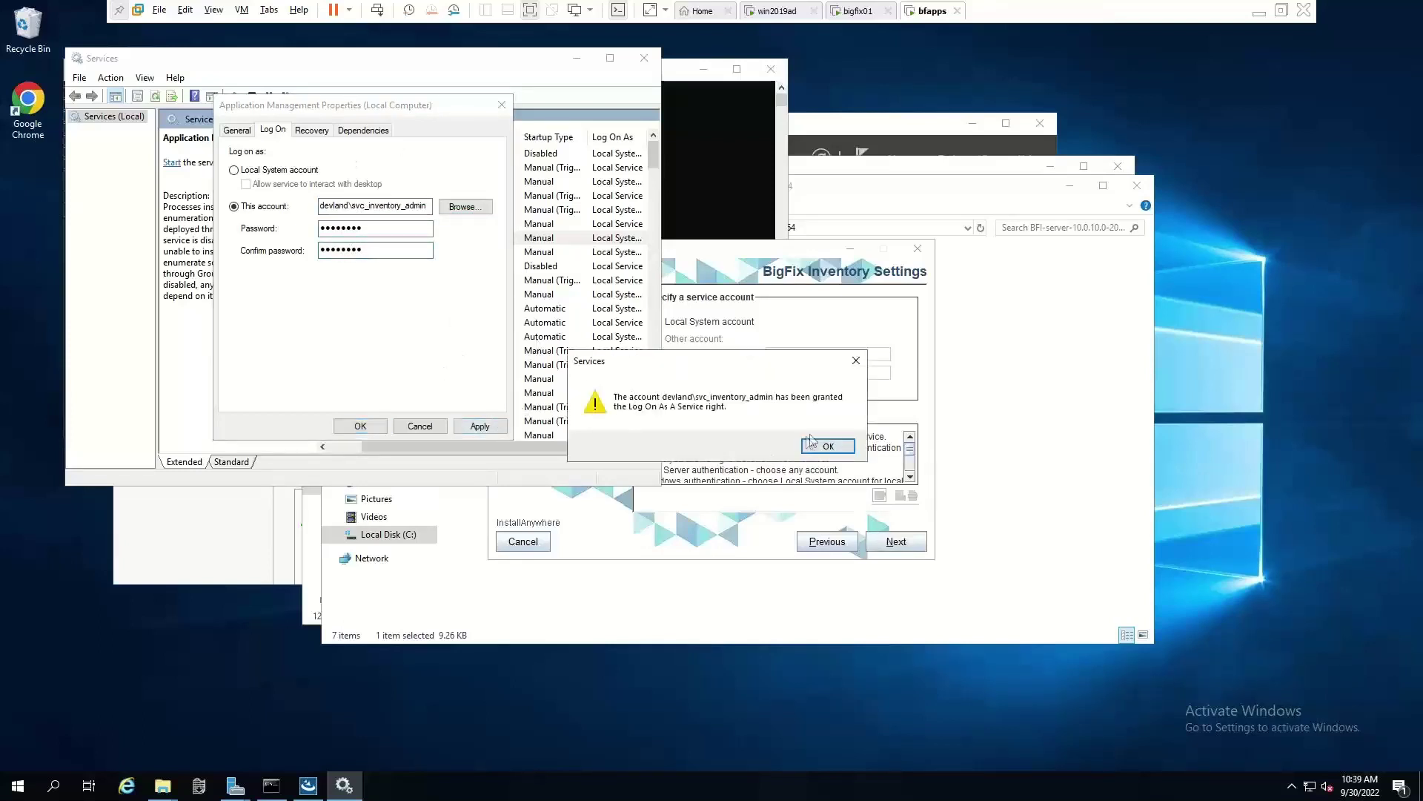
left_click(829, 447)
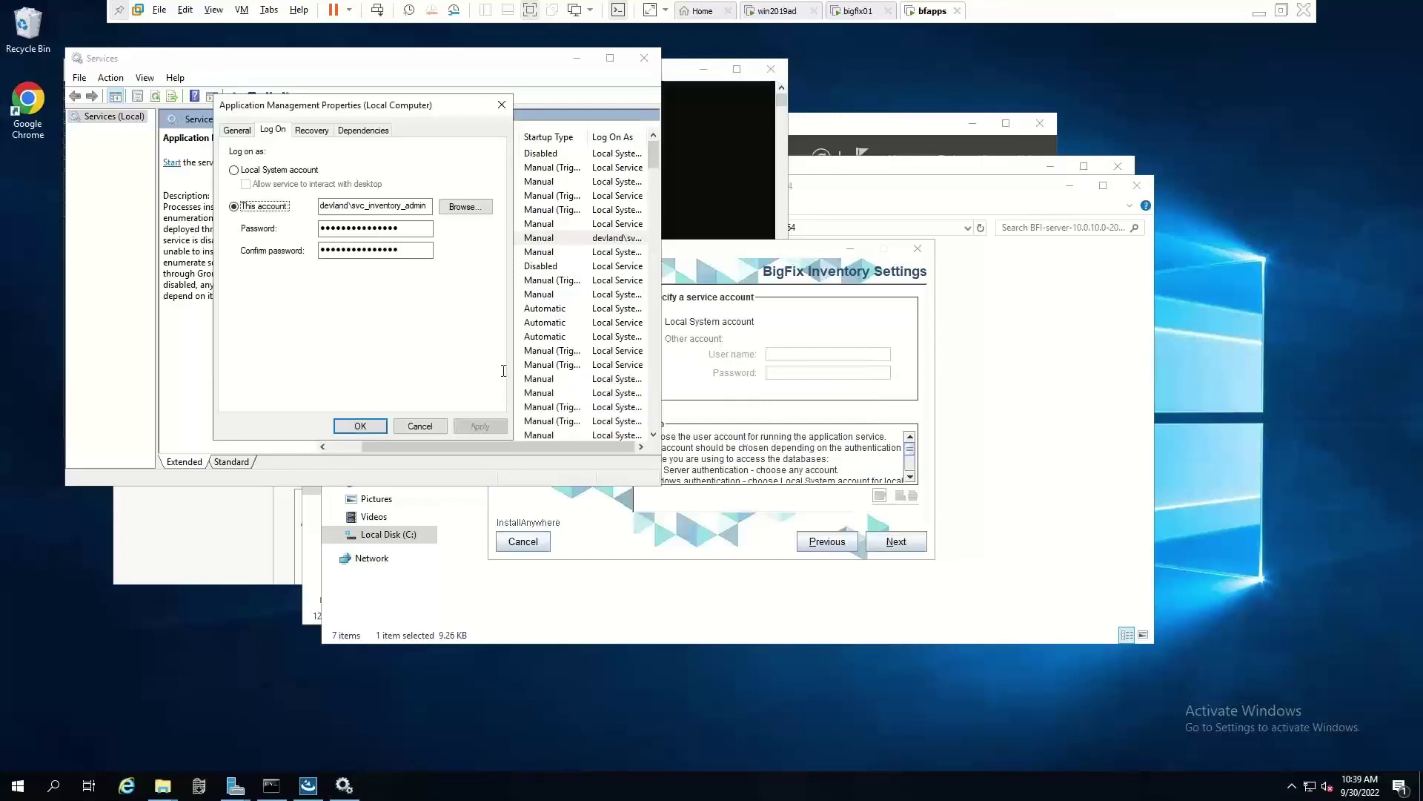
Step: Revert Application Management to the Local System account and save the properties
left_click(266, 175)
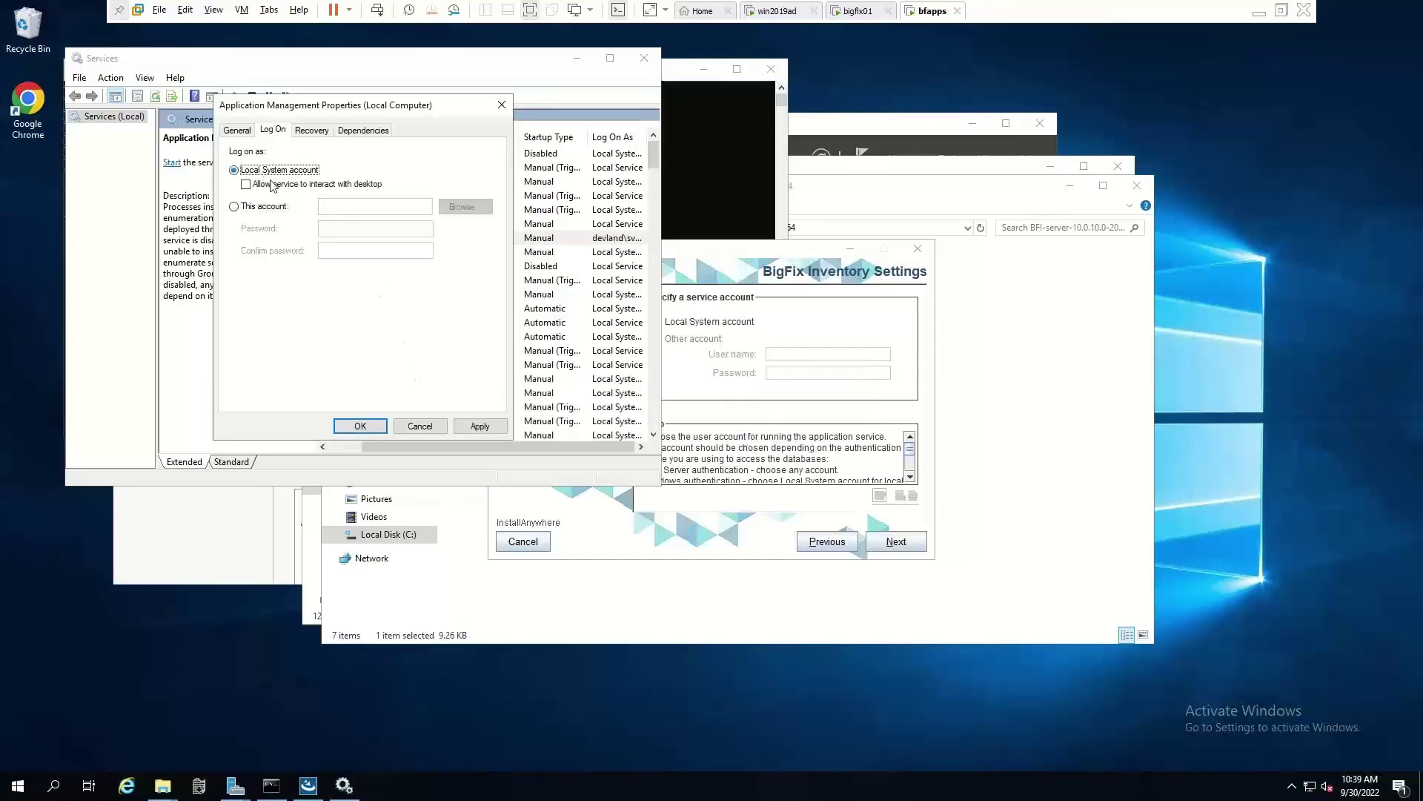
left_click(481, 424)
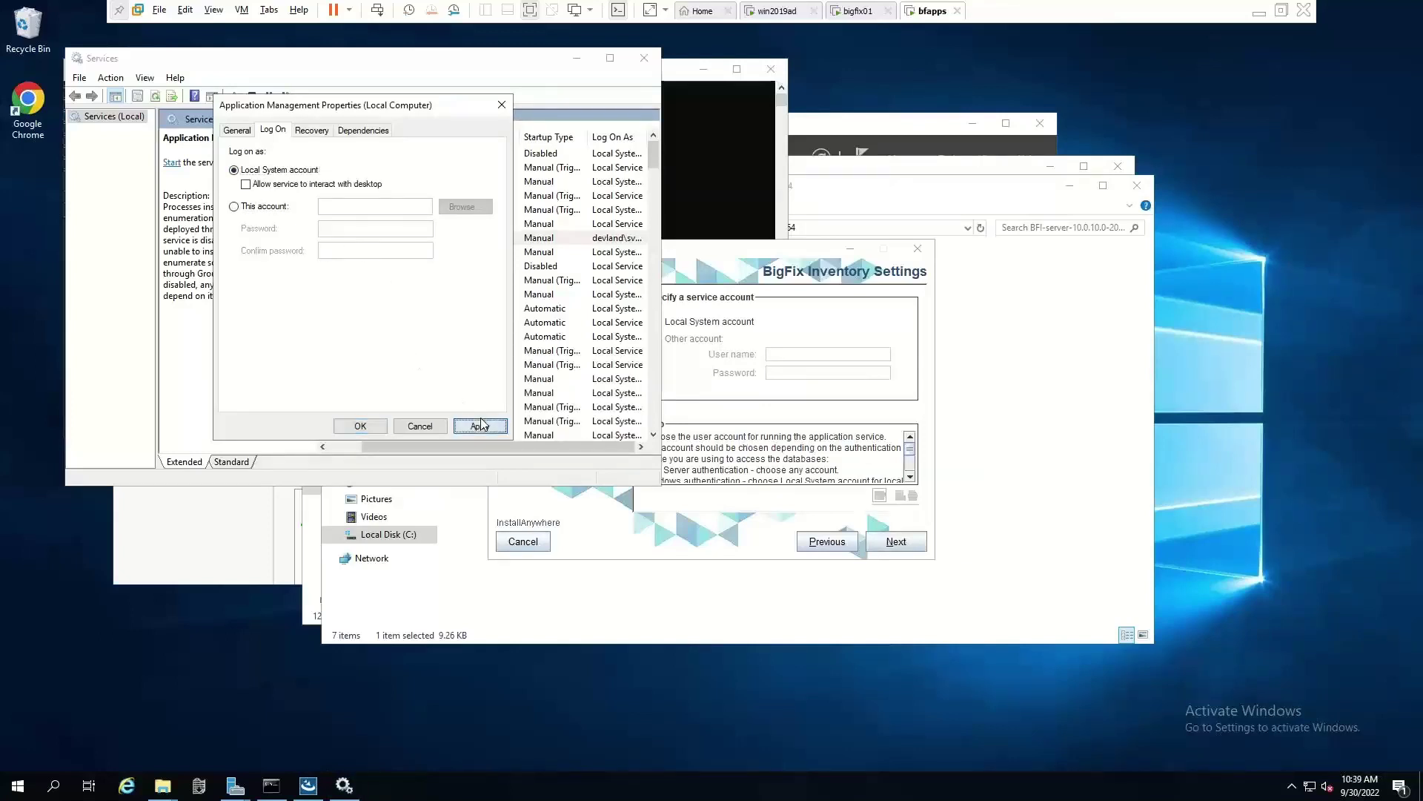
left_click(363, 427)
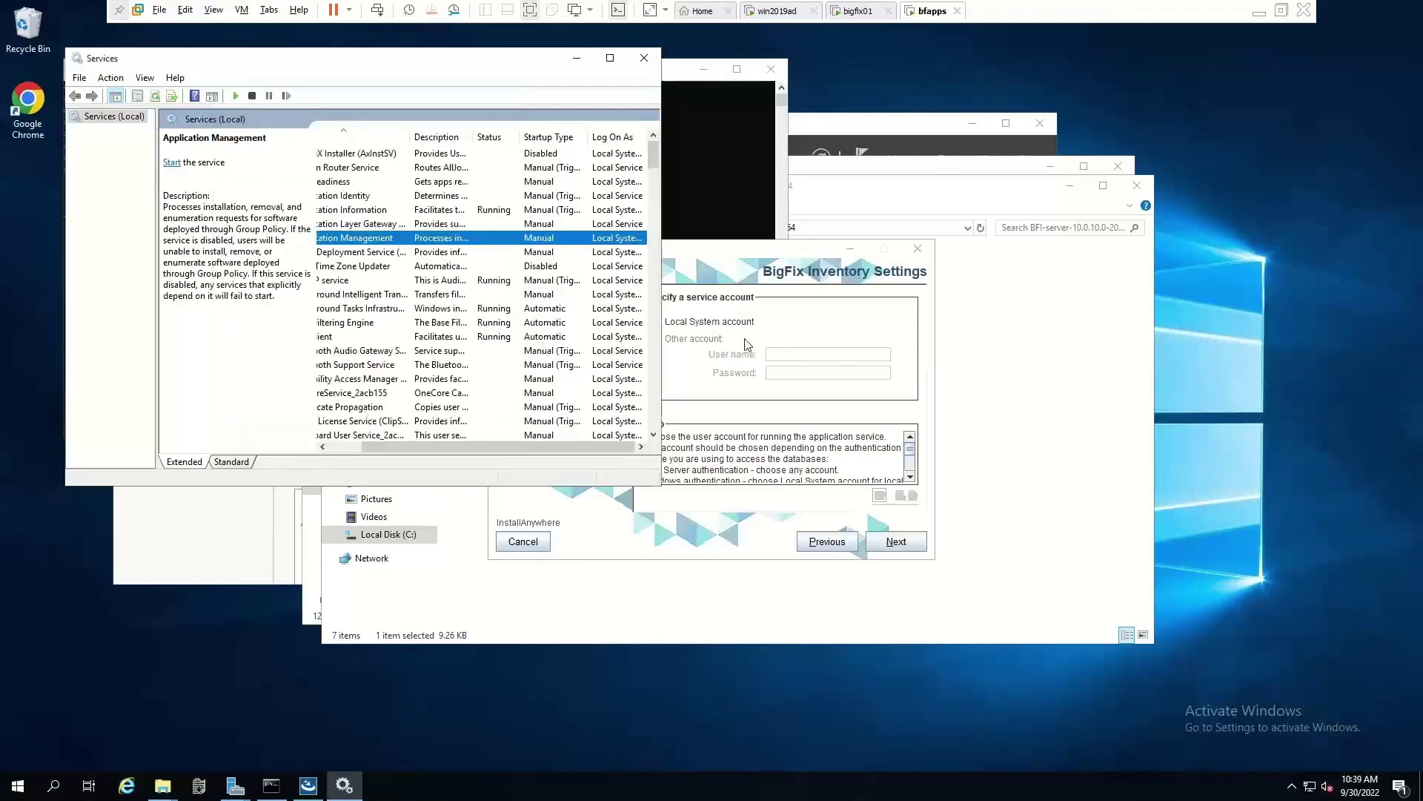
Step: Set the installer's service to run as devland\svc_inventory_admin with its password, then continue
left_click(745, 273)
left_click(657, 338)
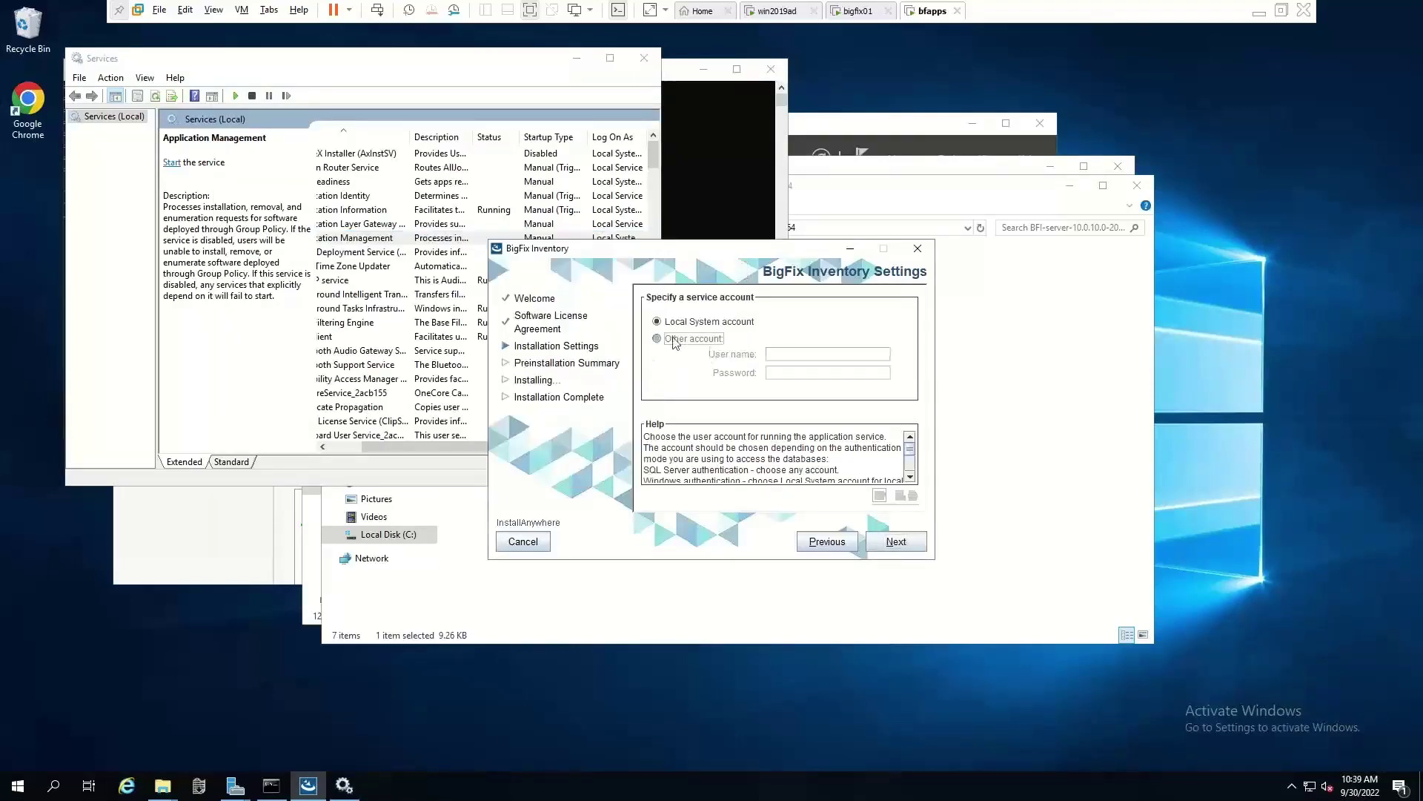
left_click(799, 354)
type("dev")
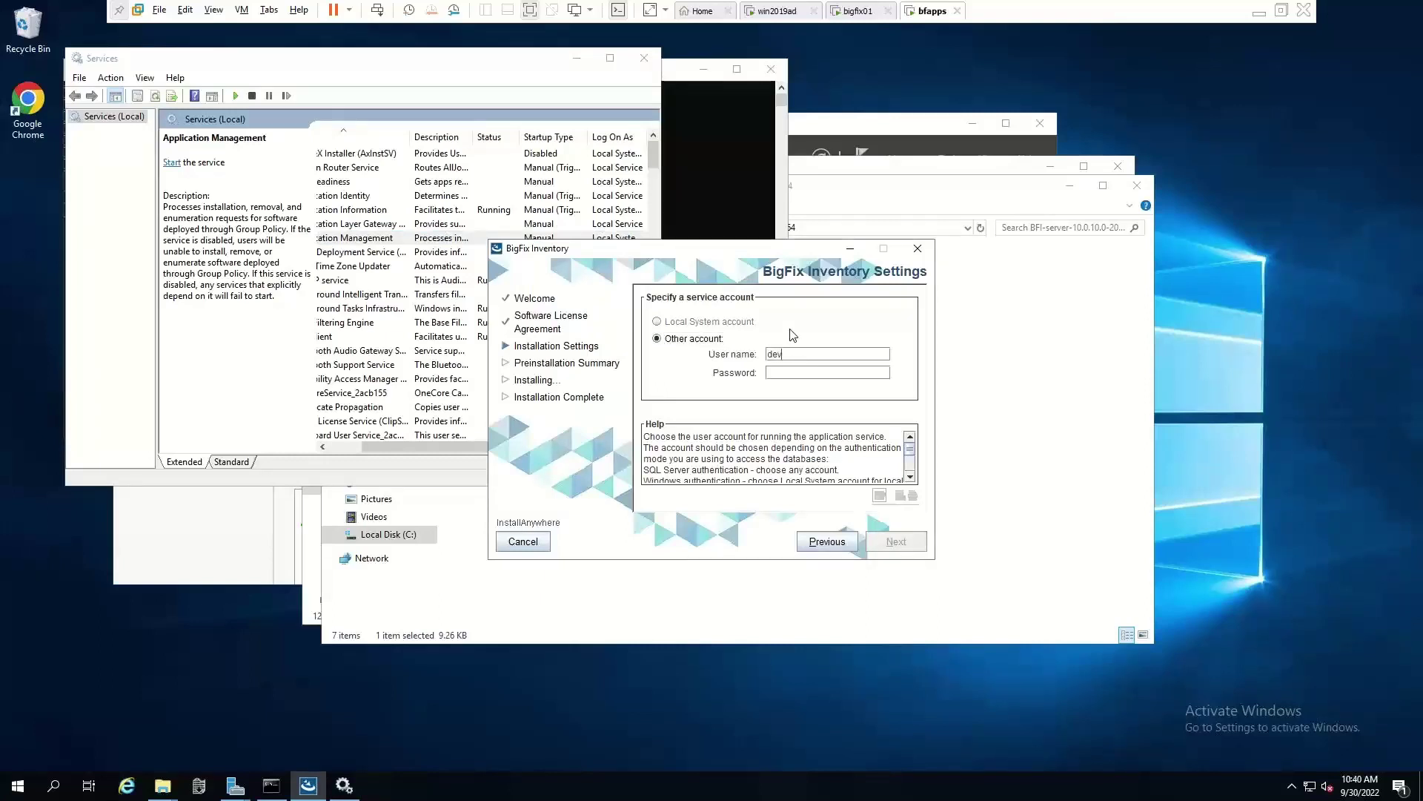
type("land")
type("\\svc_")
type("inventory_adm")
type("*")
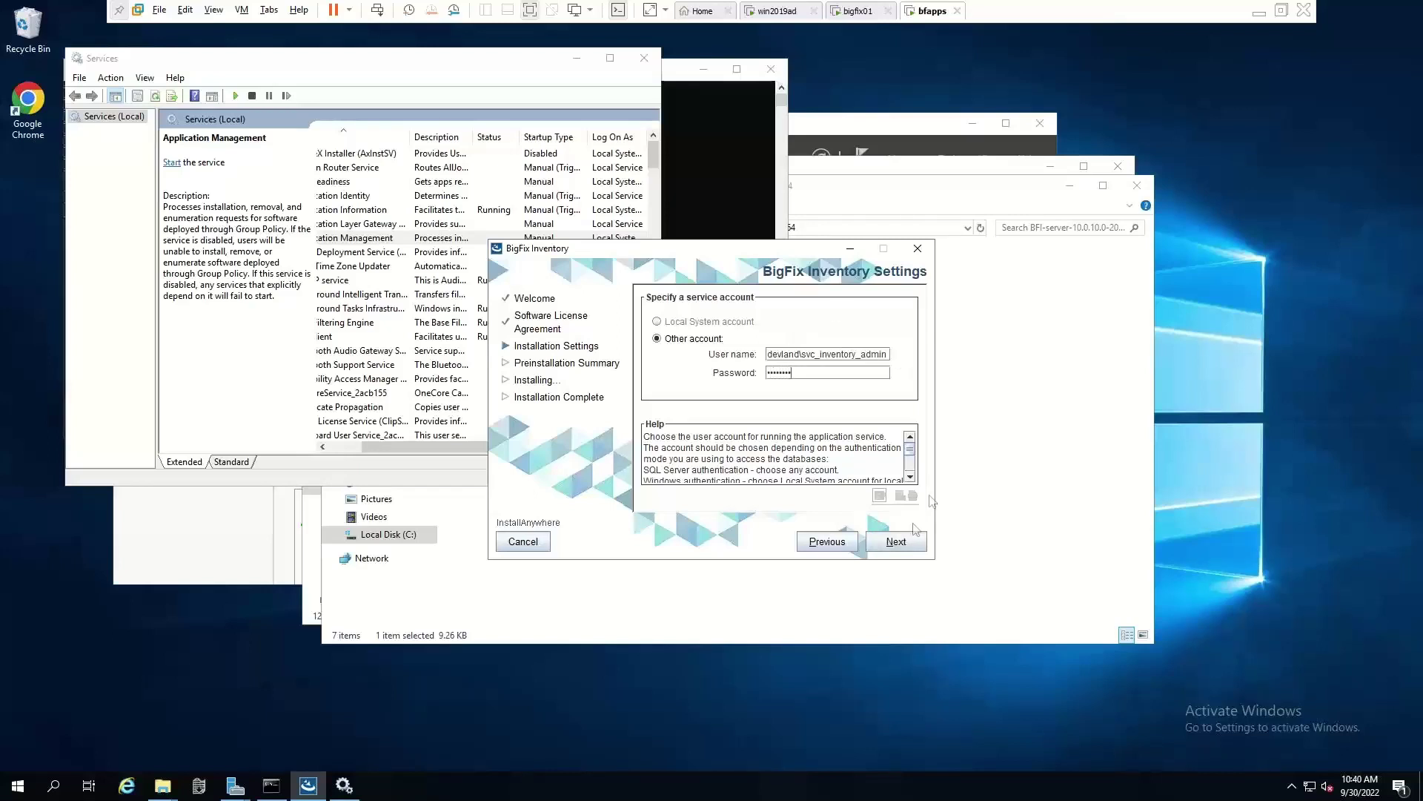
left_click(892, 542)
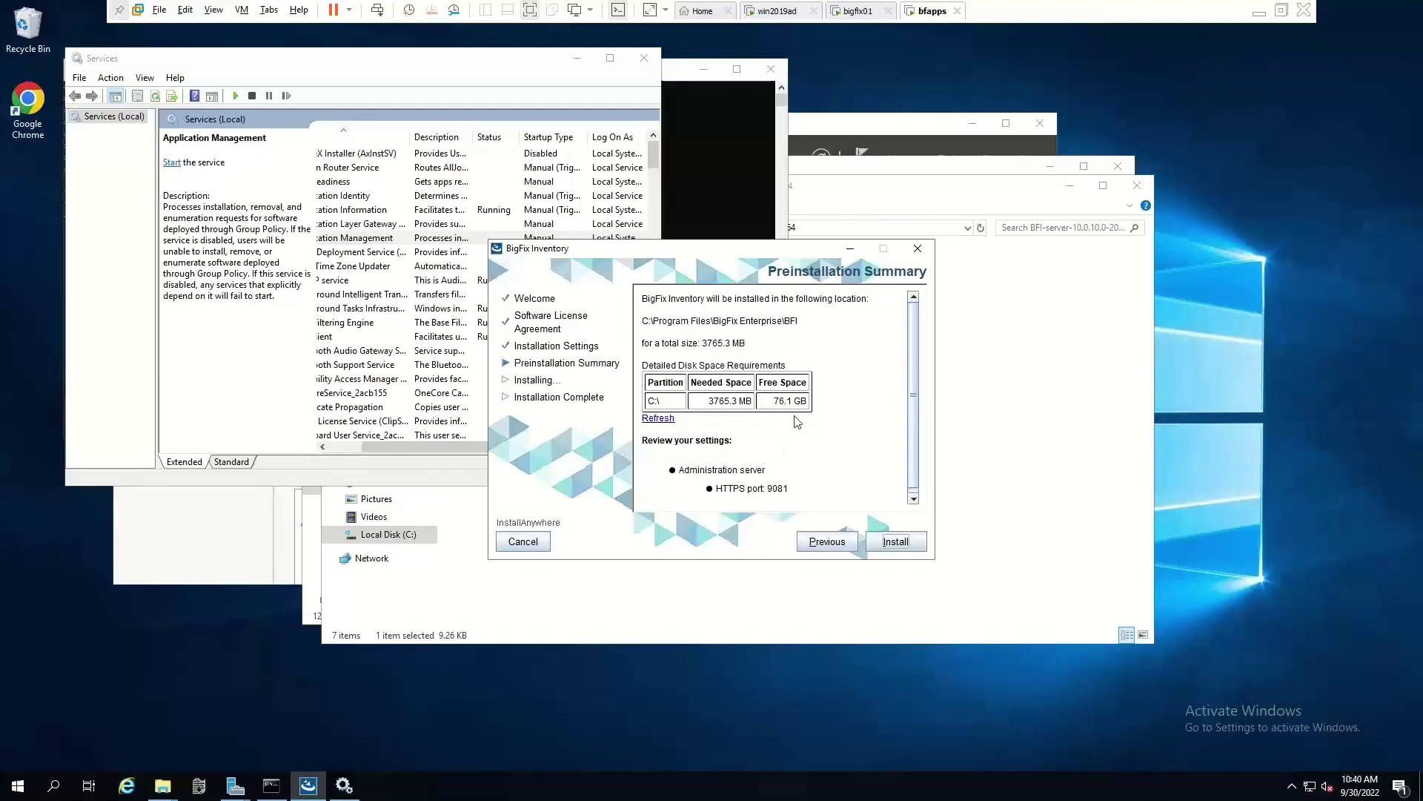
Step: Start installing BigFix Inventory into C:\Program Files\BigFix Enterprise\BFI and wait for completion
left_click(897, 542)
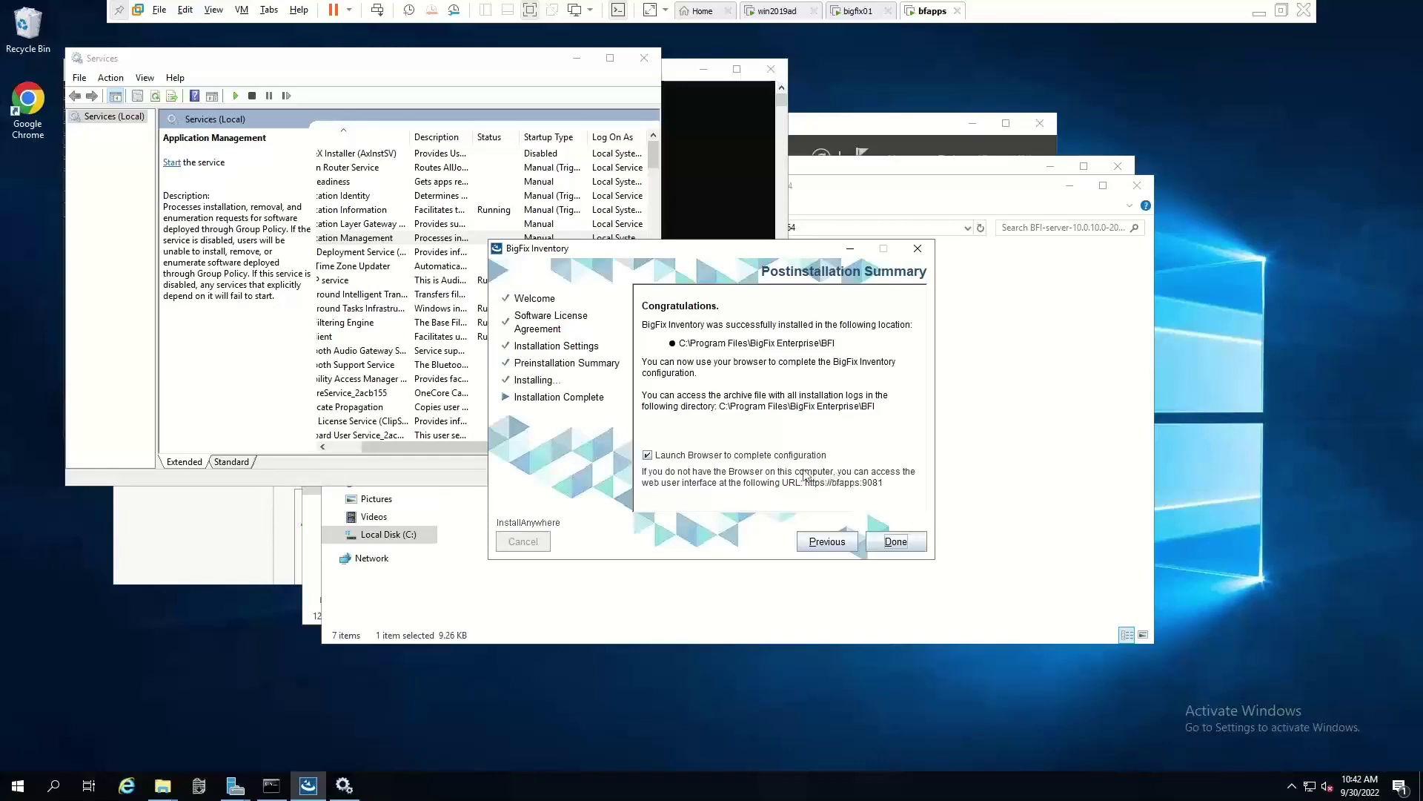
Step: Finish the installer, change the database host to bigfix01, and create temadb with Windows Authentication
left_click(901, 545)
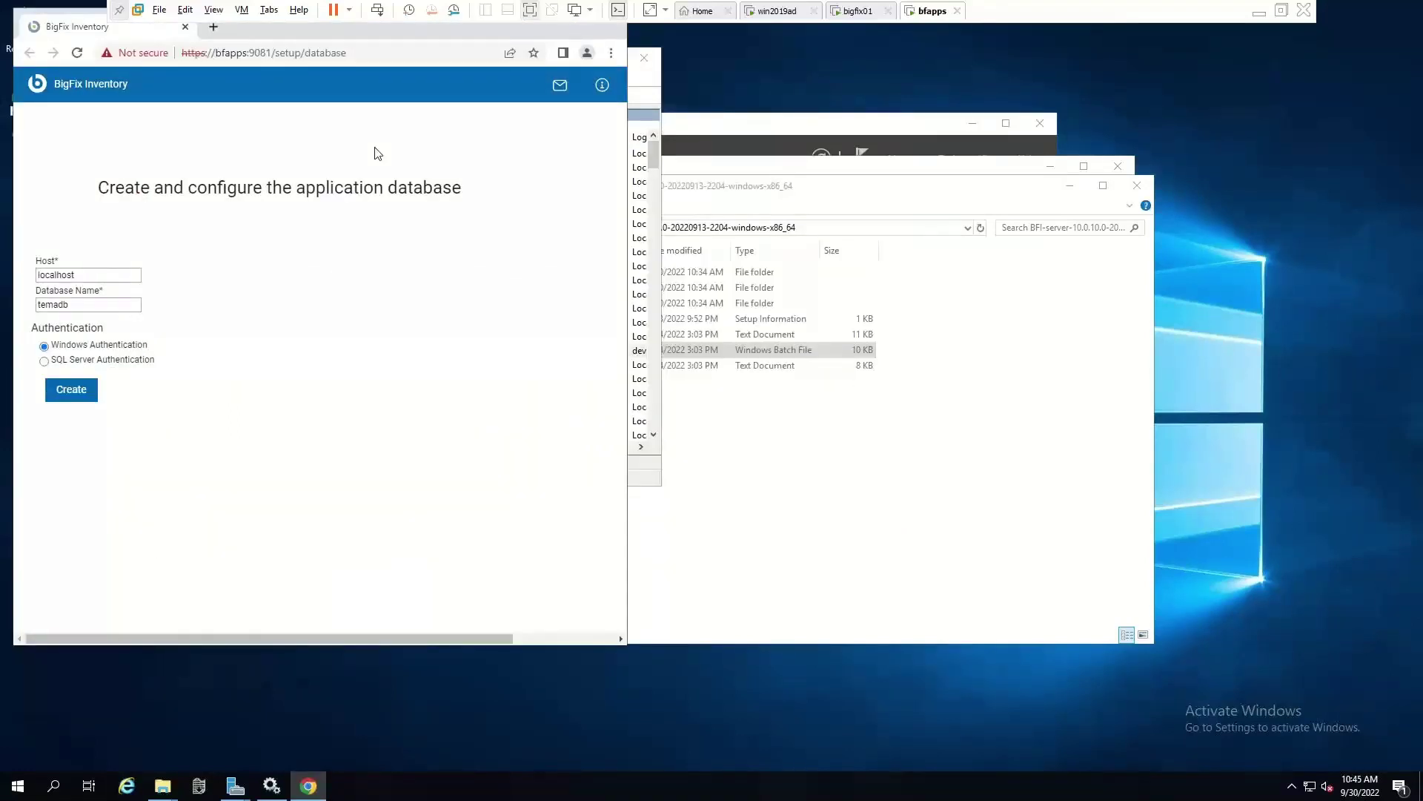
left_click_drag(101, 275, 20, 272)
type("bigfix01")
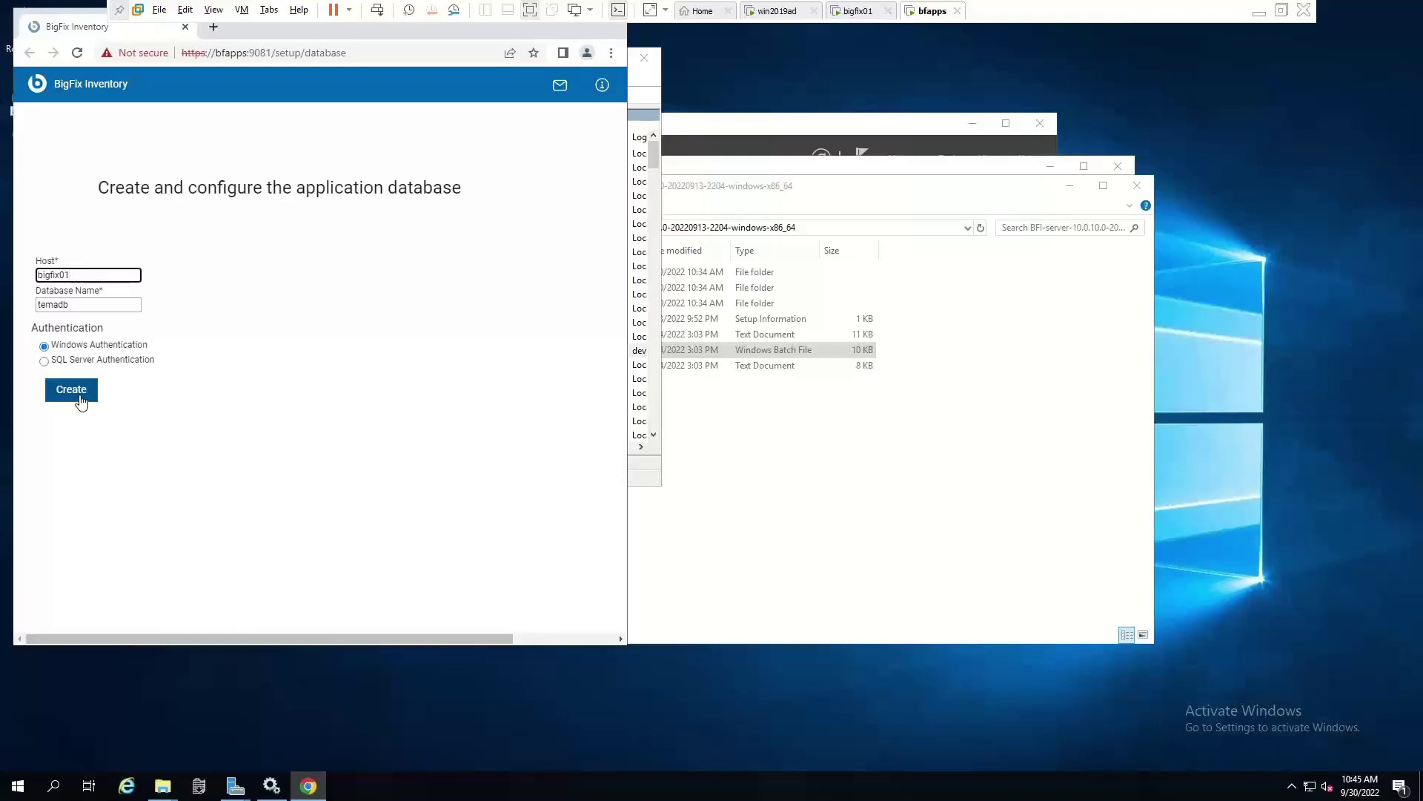
left_click(82, 401)
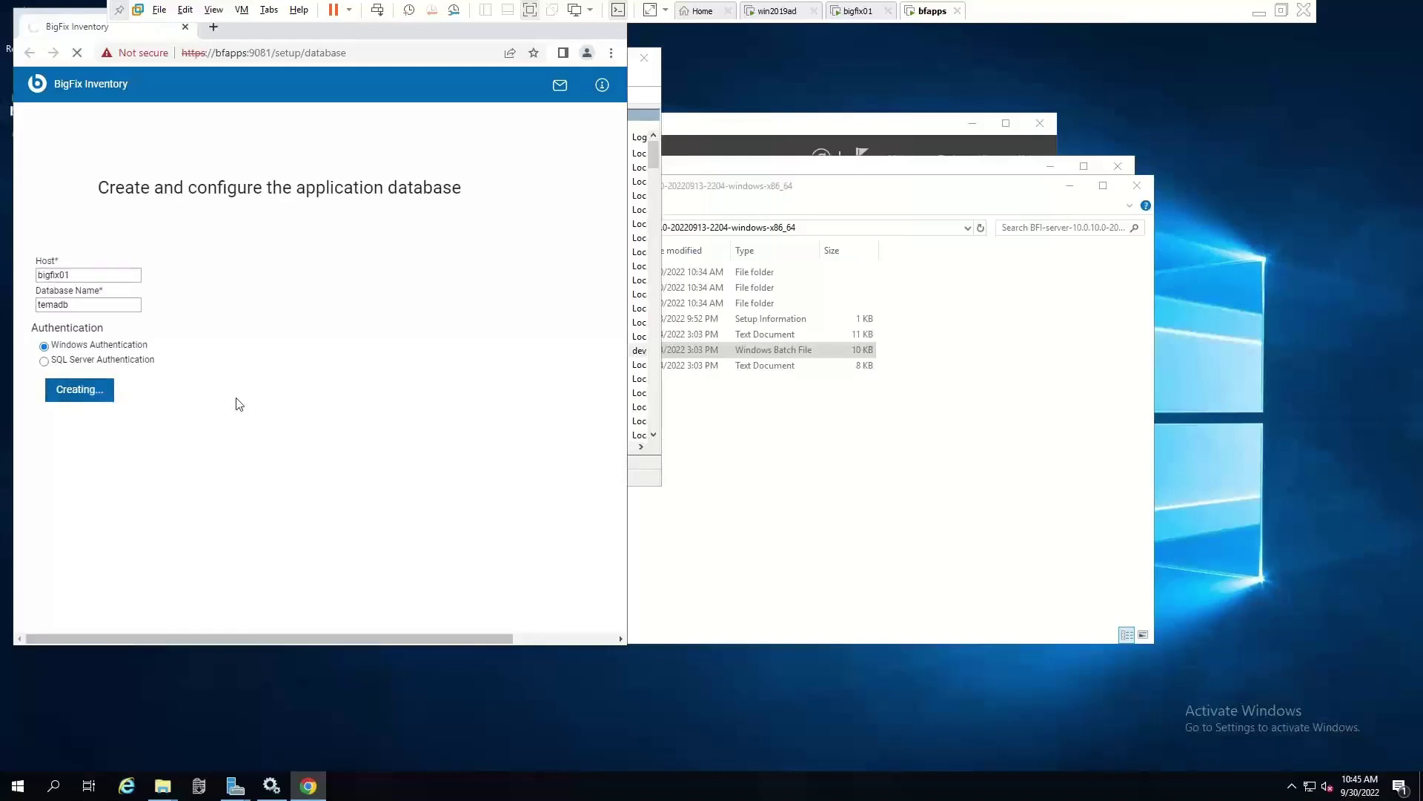